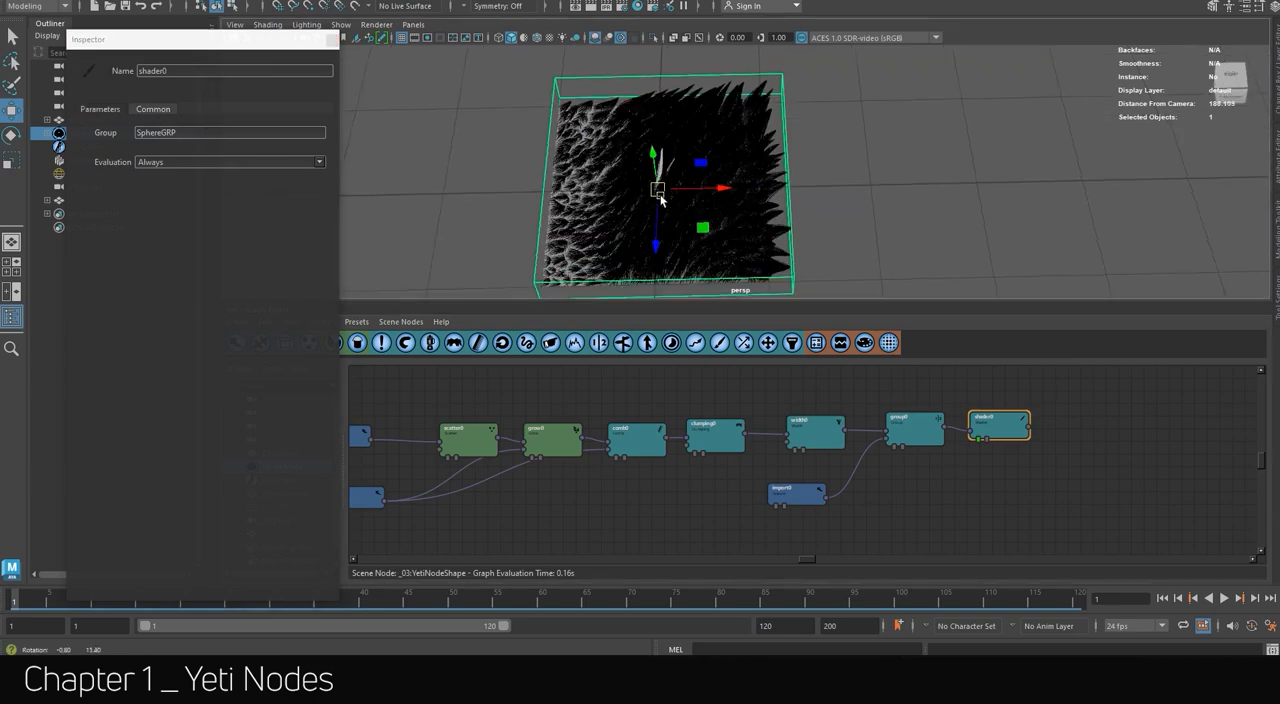
Move the shader0 node away from group0 and open group0's settings.
scroll(645, 218, up, 4)
scroll(645, 218, down, 2)
drag(1001, 426, 1043, 424)
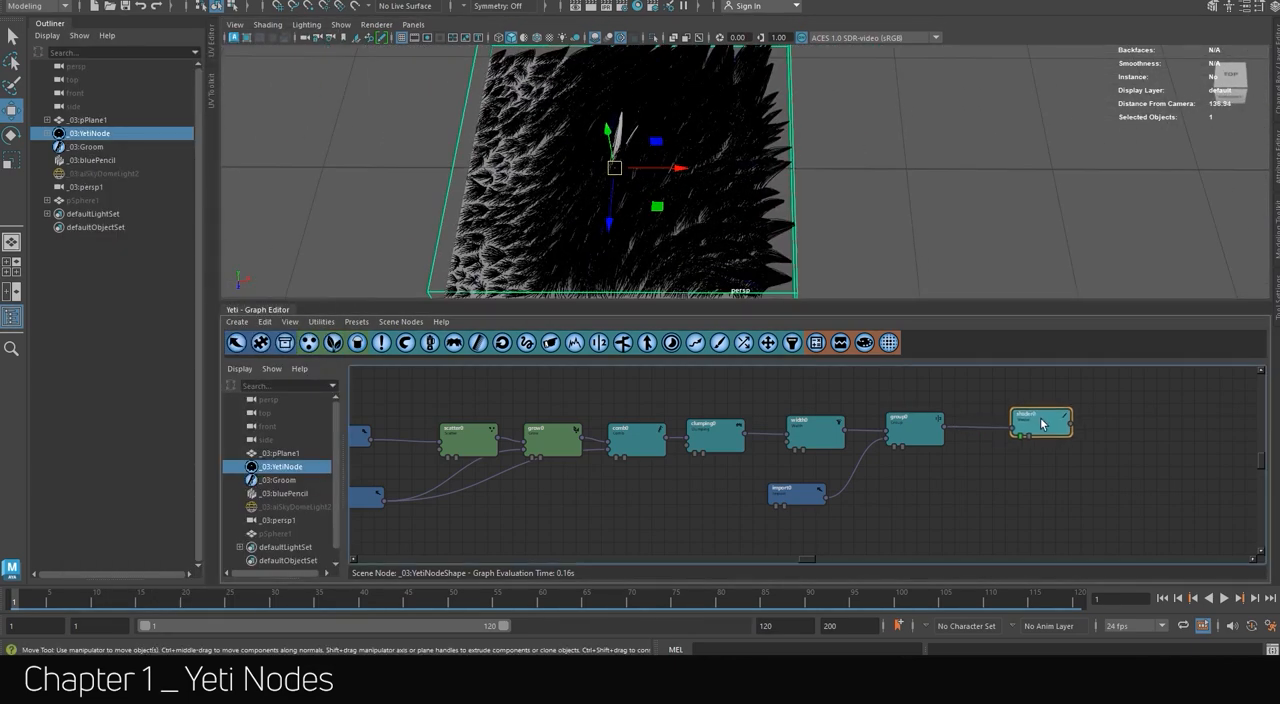
double_click(914, 430)
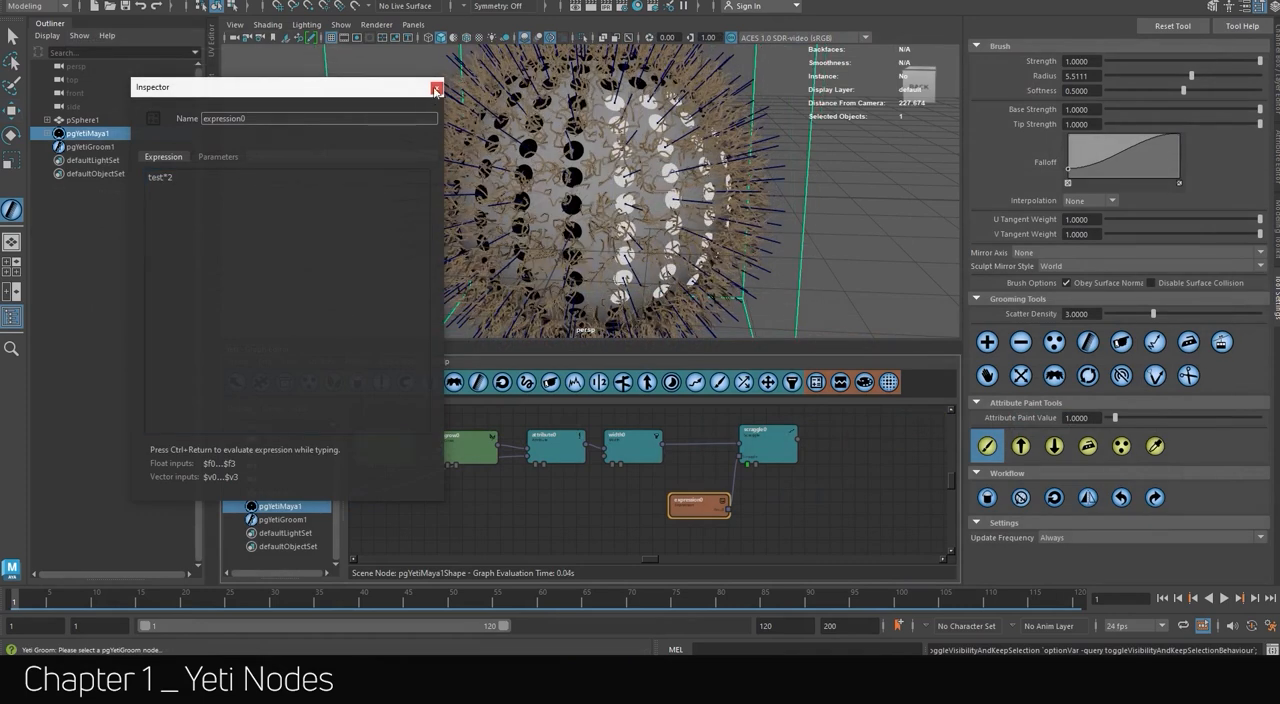
Review the attribute0 node's groom sampling settings for the "test" attribute.
click(435, 89)
double_click(547, 440)
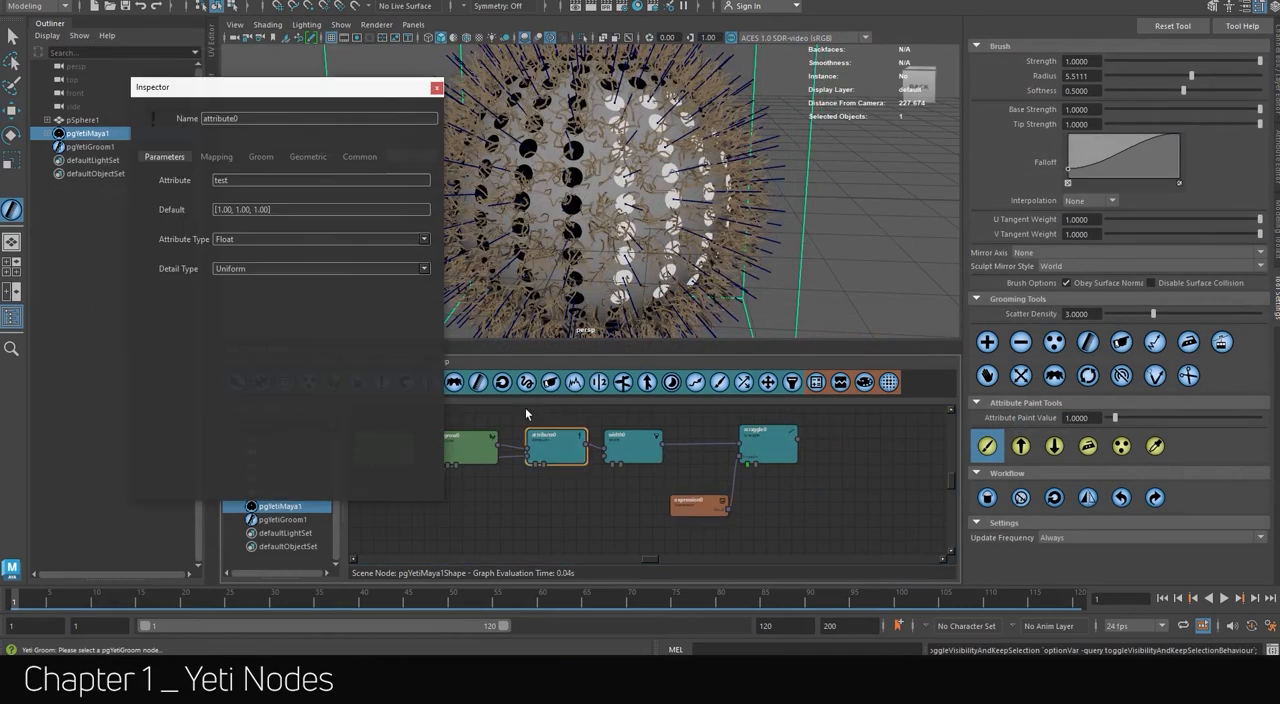
click(436, 88)
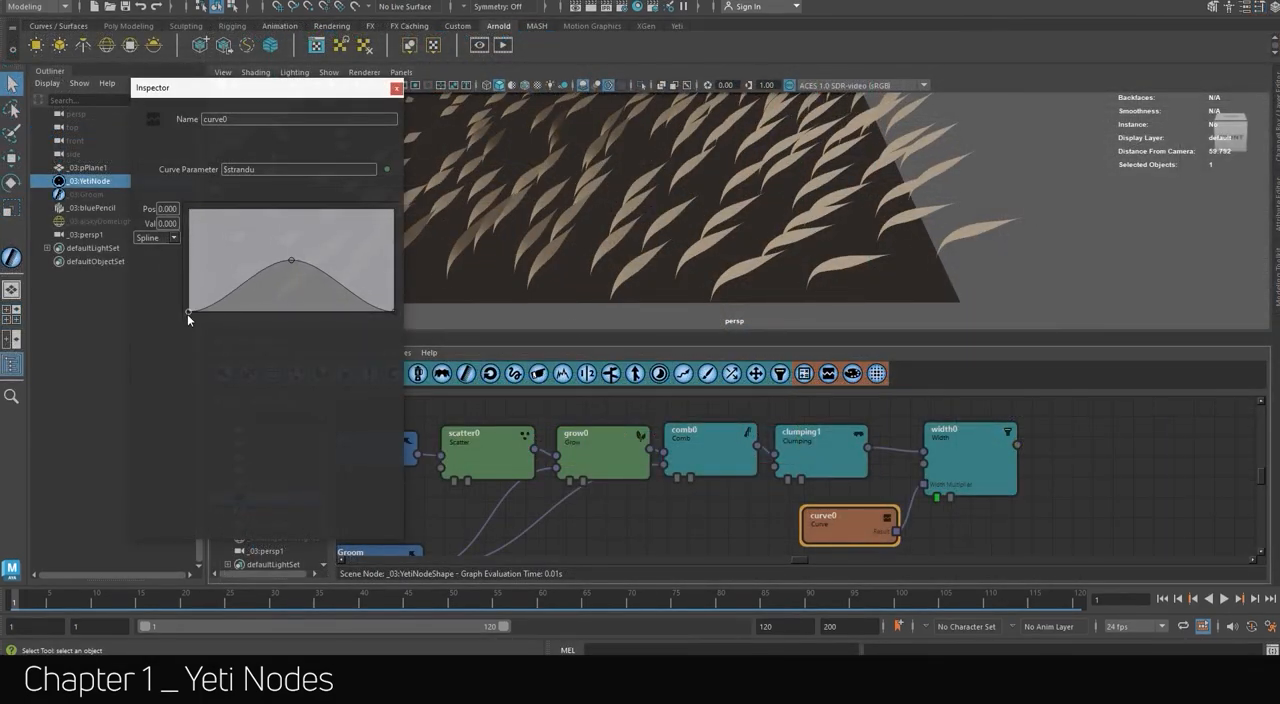
Reshape curve0 into a two-peaked profile to vary the strand width along its length.
alt+drag(540, 240, 572, 254)
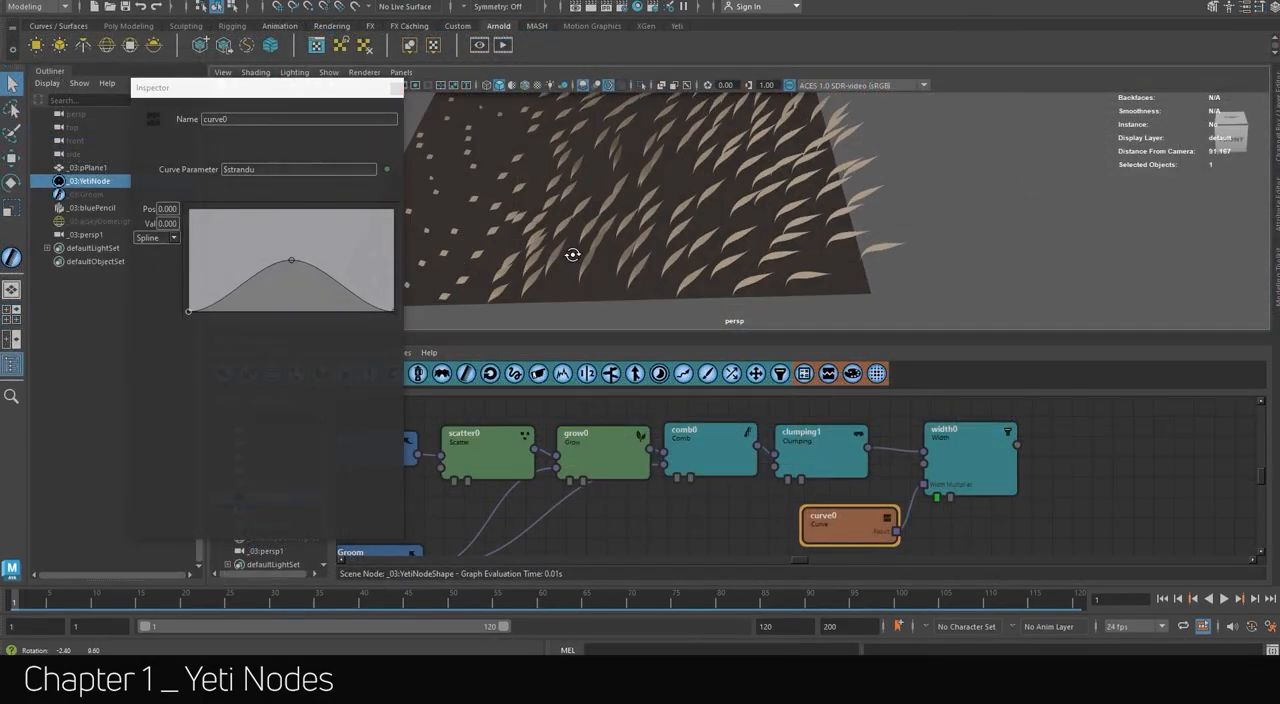
drag(250, 282, 303, 293)
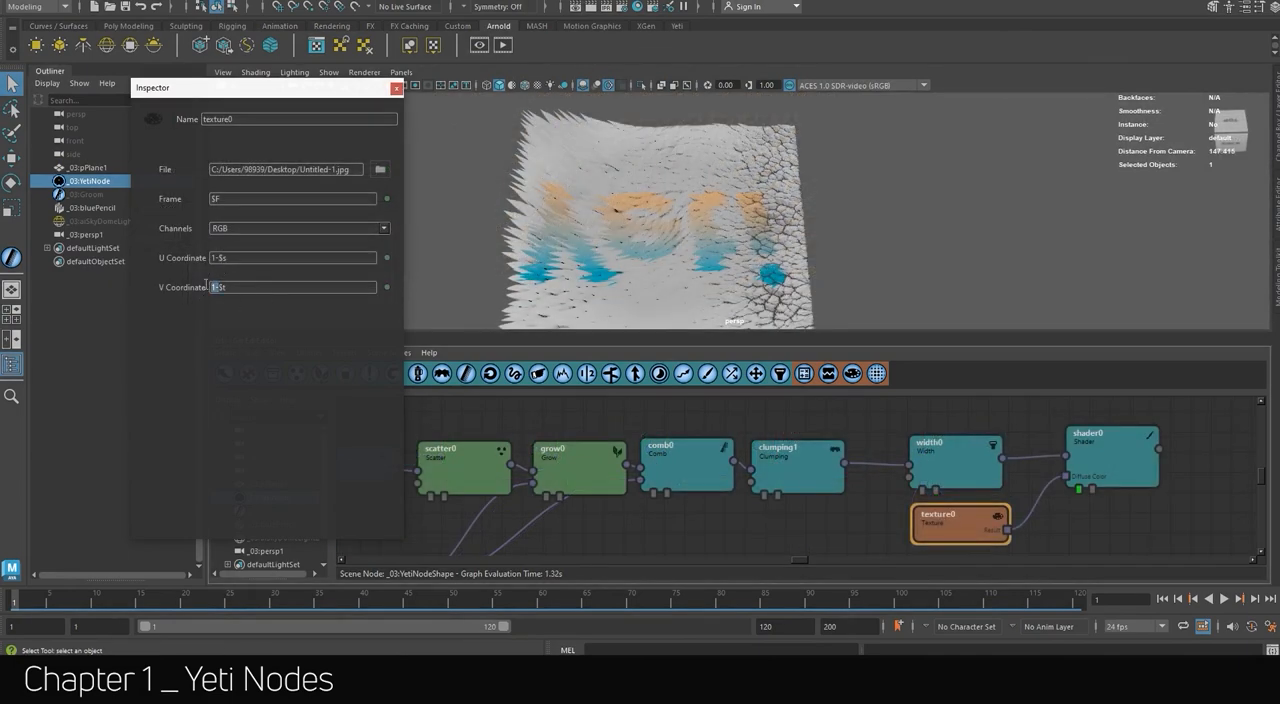
key(BackSpace)
key(Return)
alt+drag(650, 270, 677, 283)
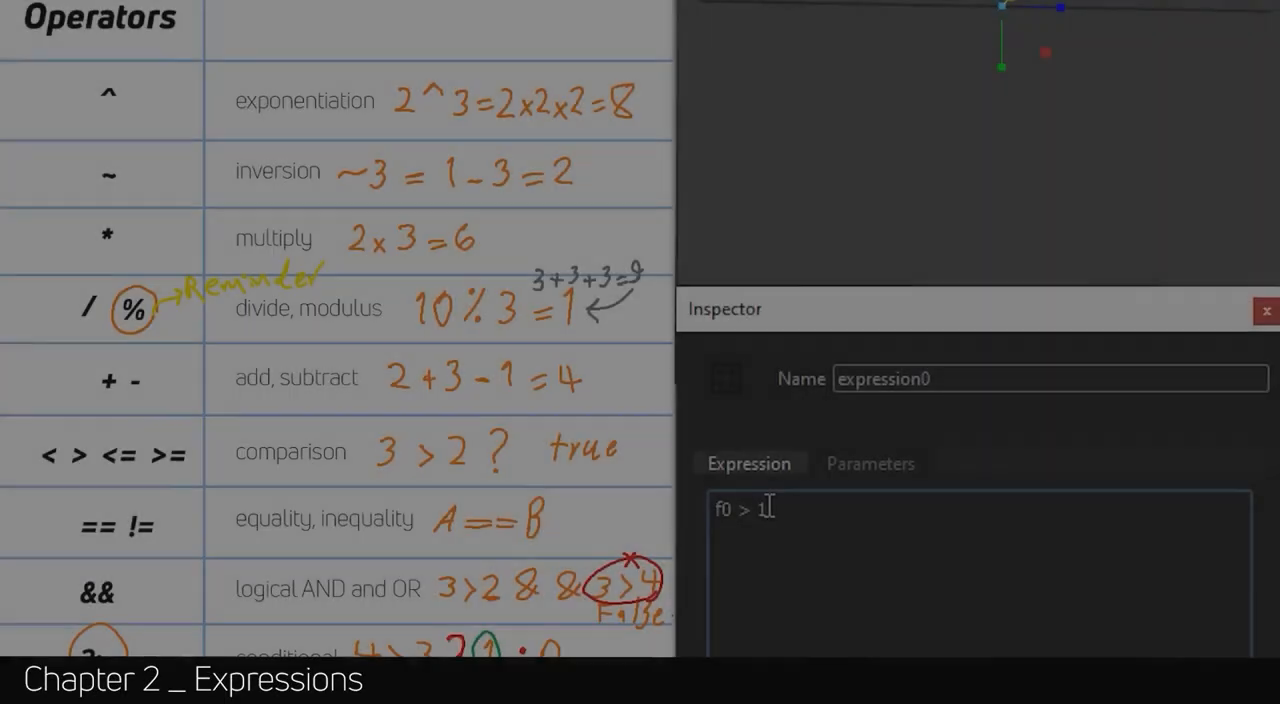
Complete expression0 as f0 > 1 ? 5 : 0 and adjust its input value in the parameters.
text(?)
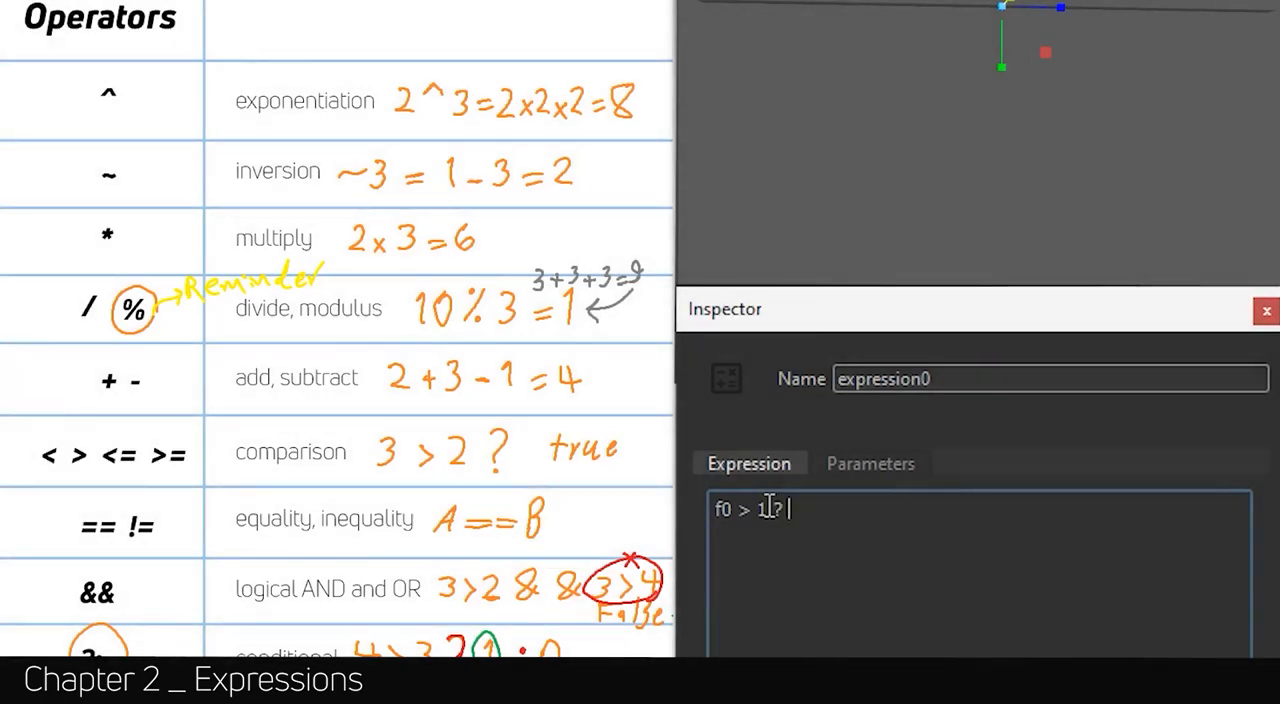
text( 5 : 0)
click(870, 464)
drag(1000, 538, 1029, 534)
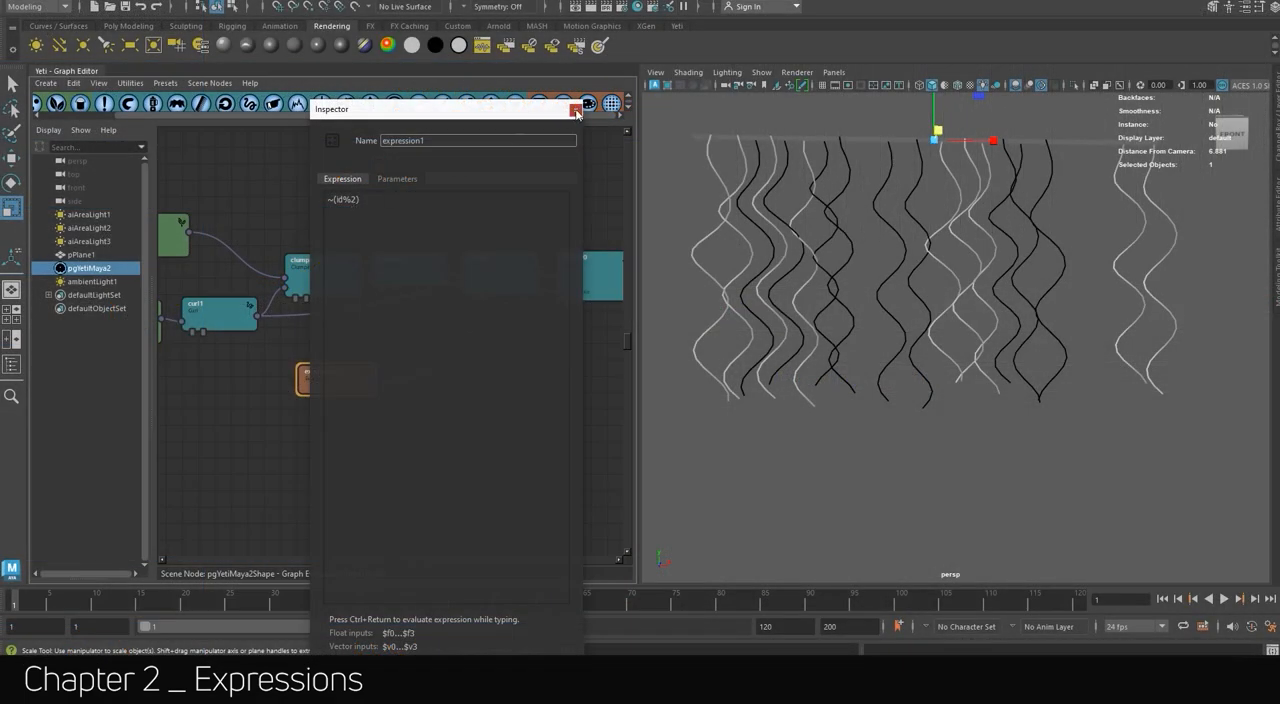
Connect expression1 to the curl1 node and change the formula to ~(id%2)*2.
click(575, 110)
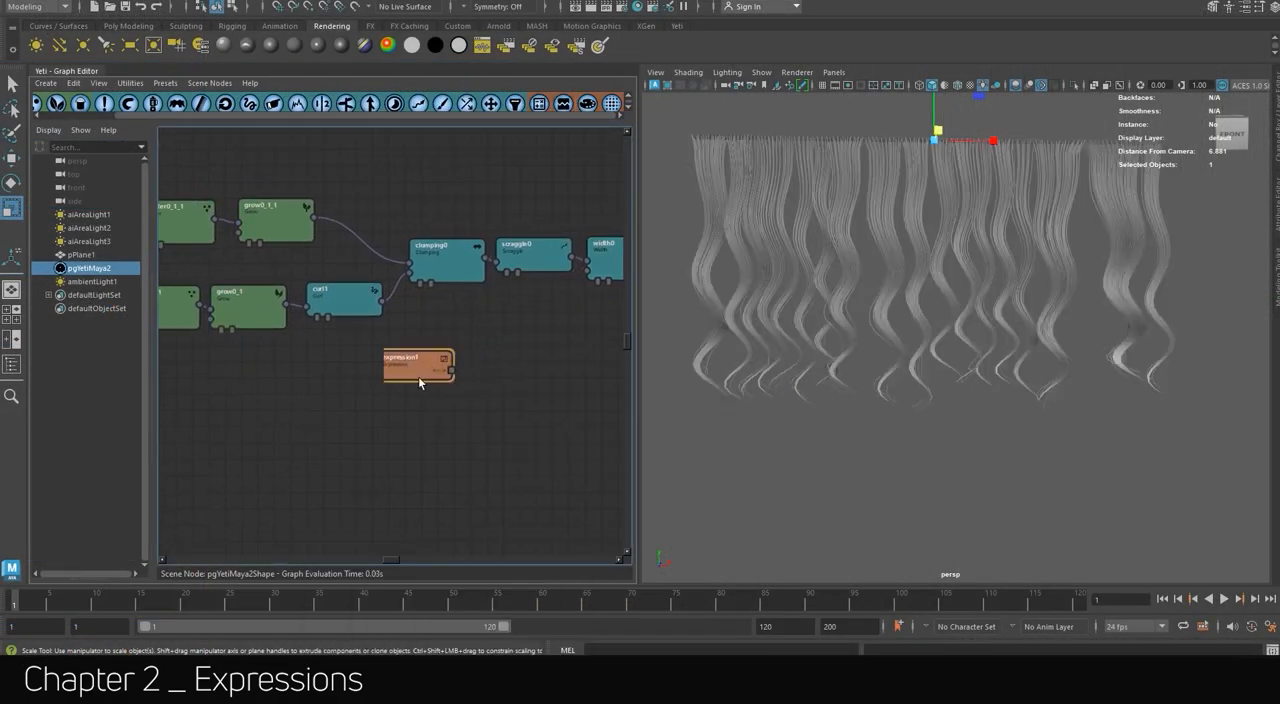
drag(418, 376, 384, 316)
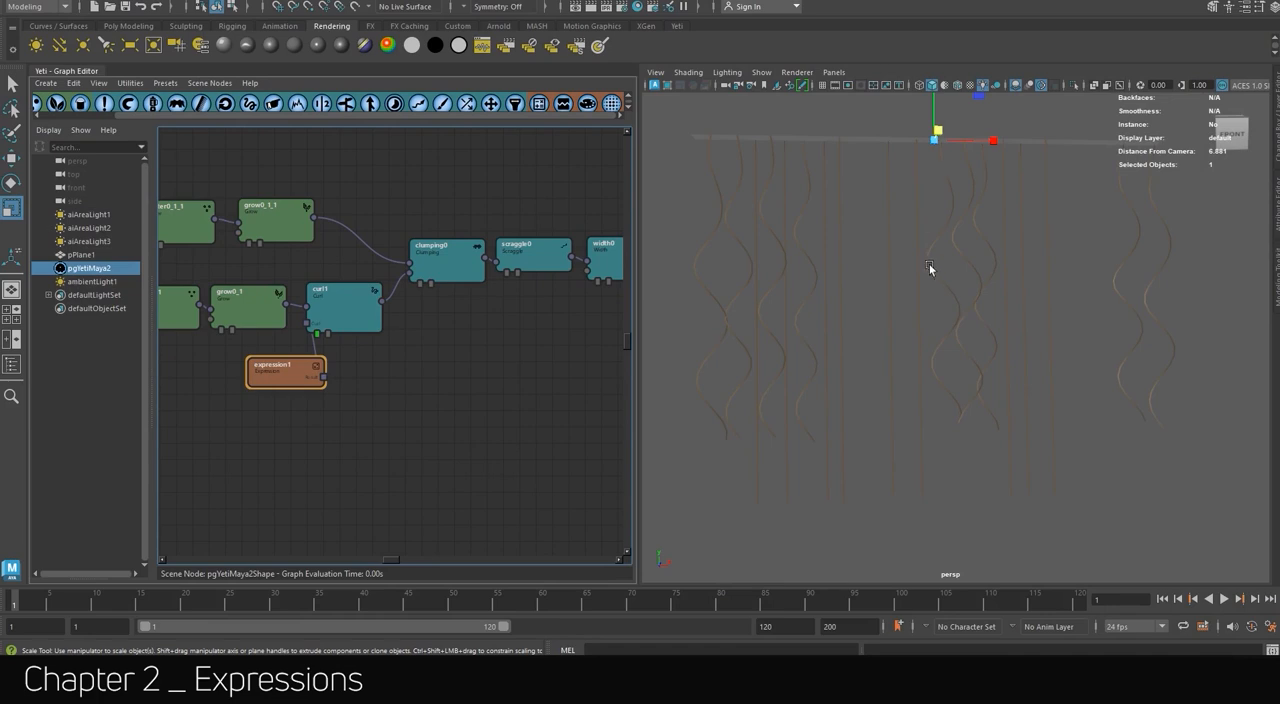
click(384, 200)
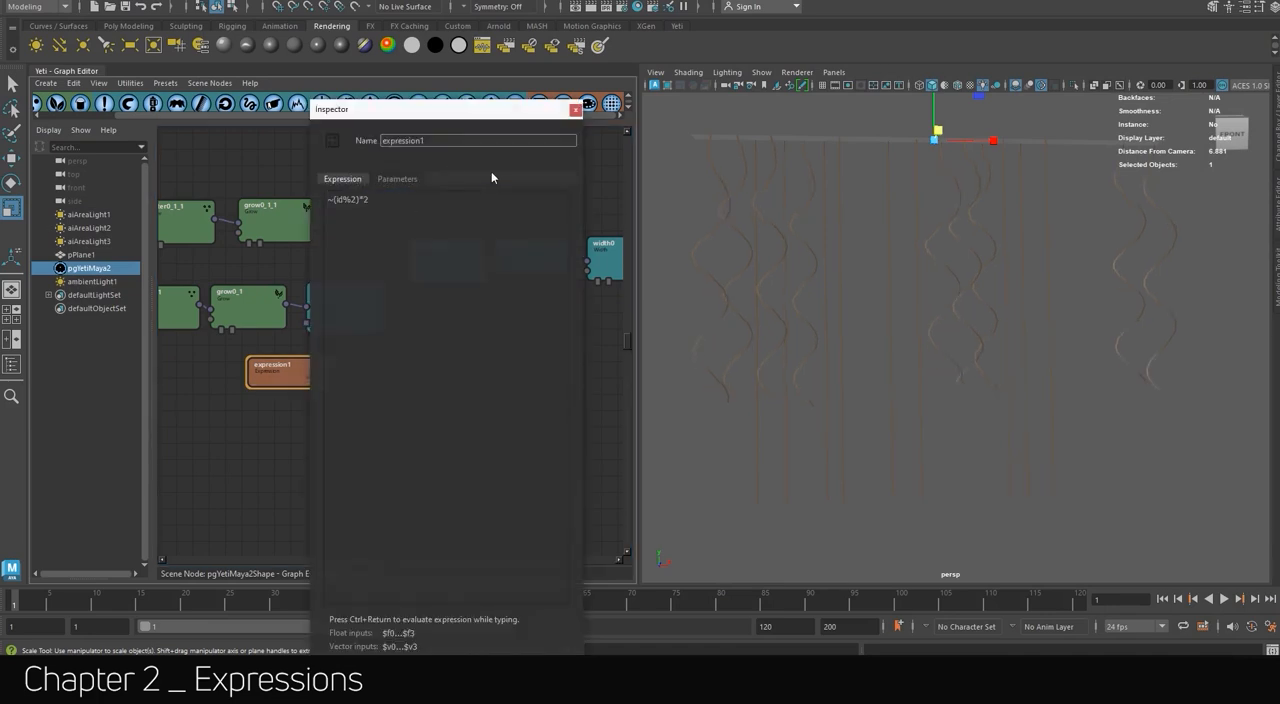
click(575, 110)
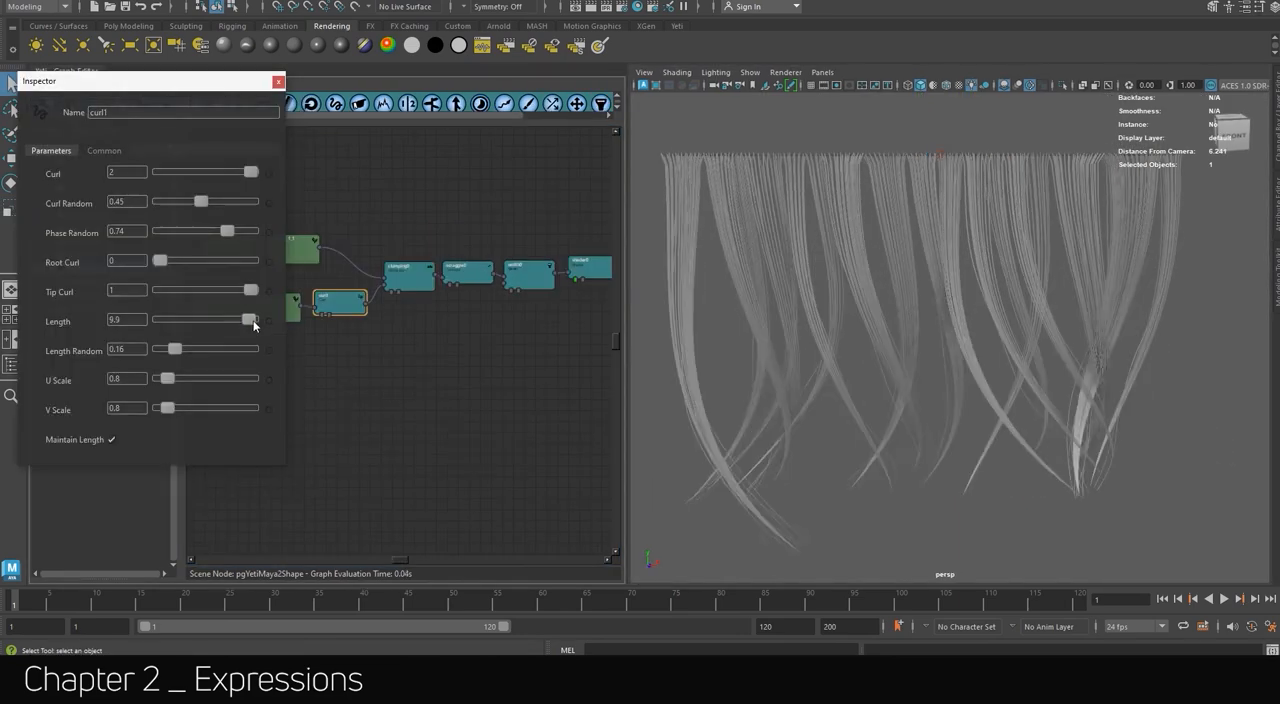
drag(253, 321, 169, 322)
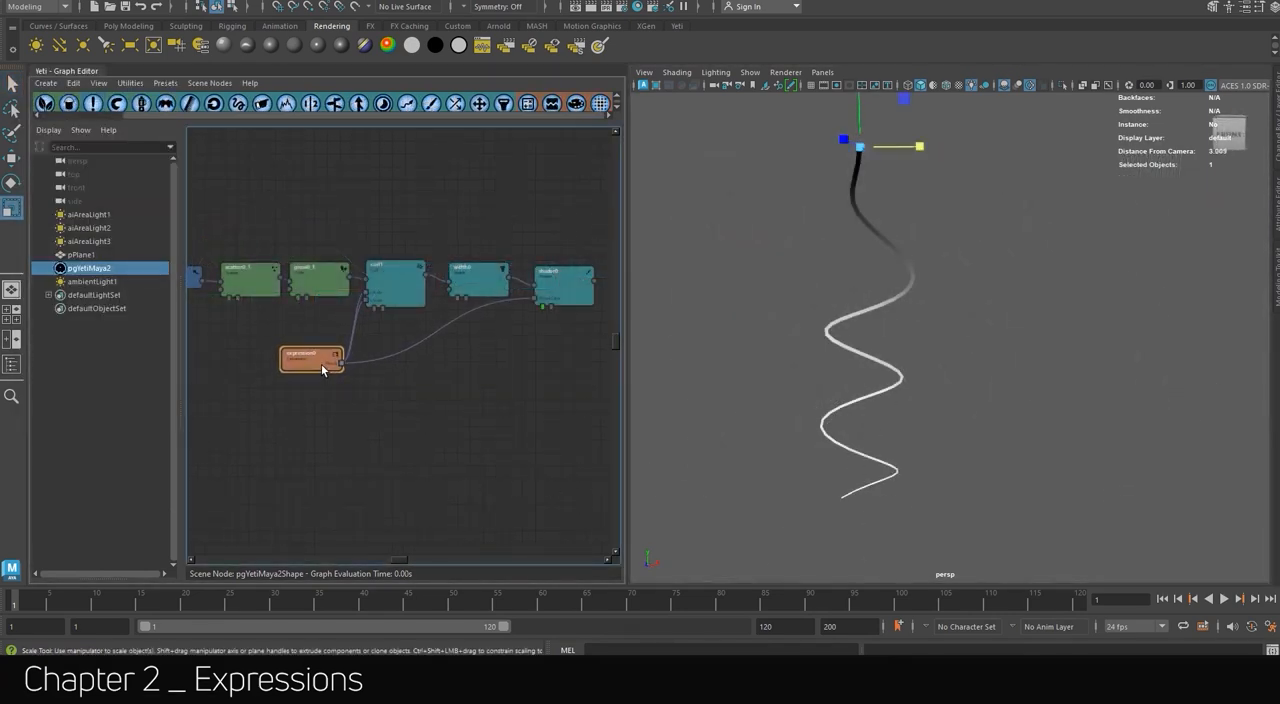
Open the settings of the expression node driving the single curled strand.
double_click(321, 366)
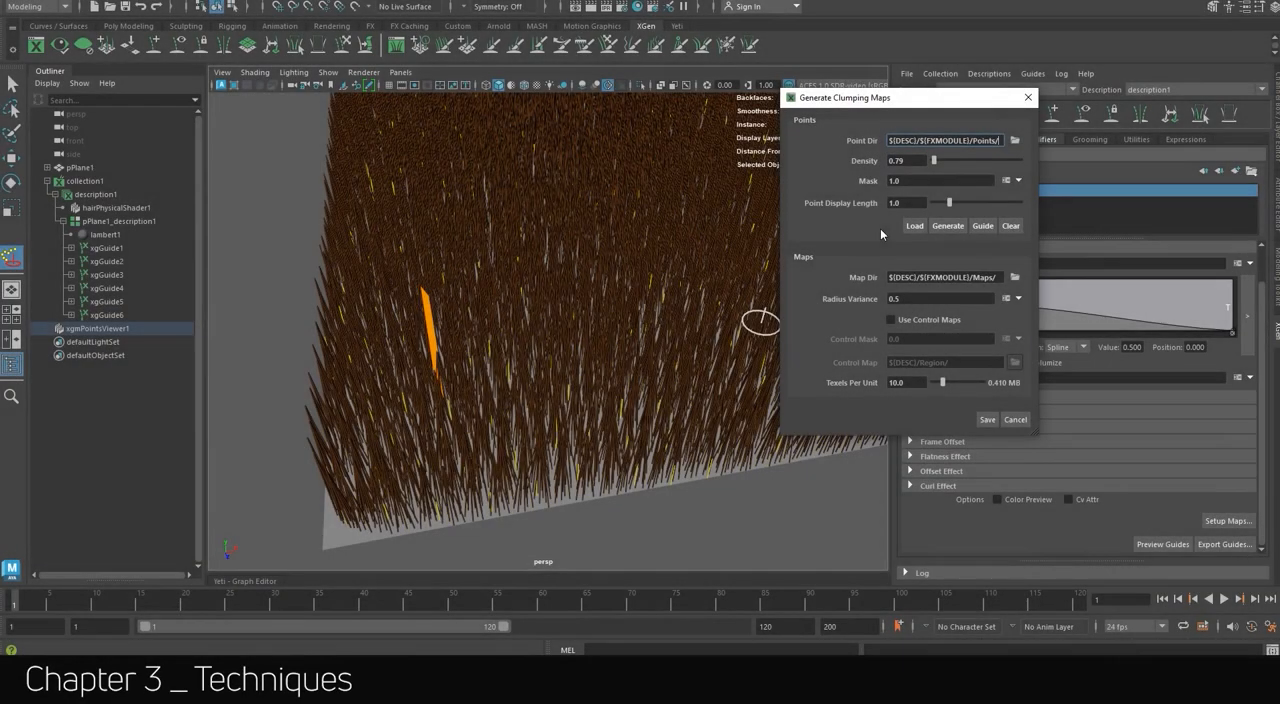
Save the generated clumping maps for the Clumping1 modifier.
click(989, 421)
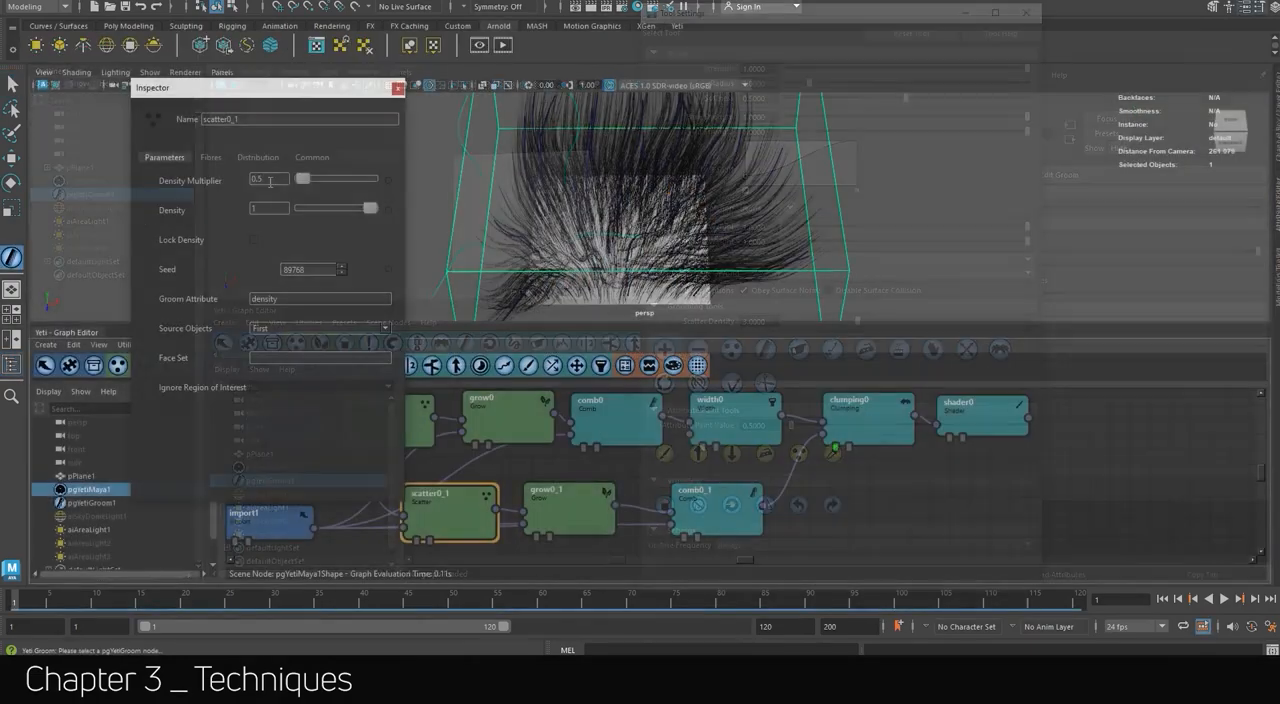
drag(312, 180, 299, 184)
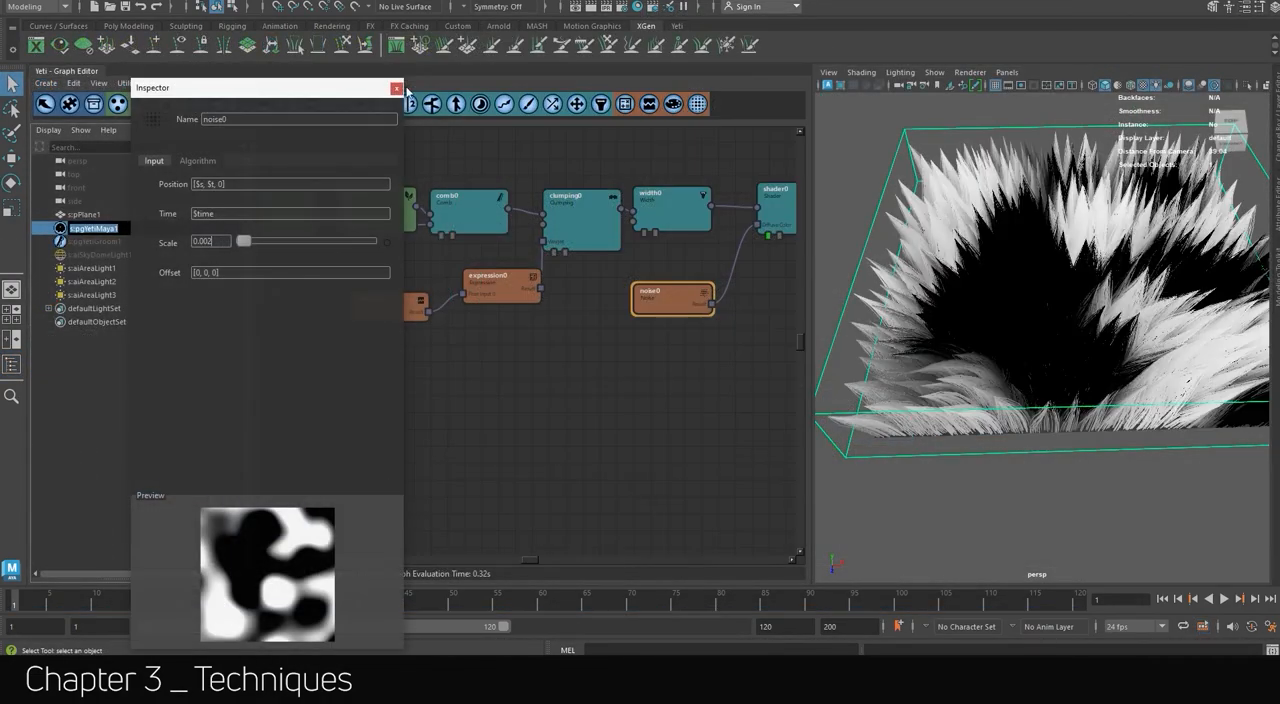
Place the noise0 node below curve0 and connect its result to expression0's vector input.
drag(462, 341, 397, 352)
drag(445, 353, 489, 292)
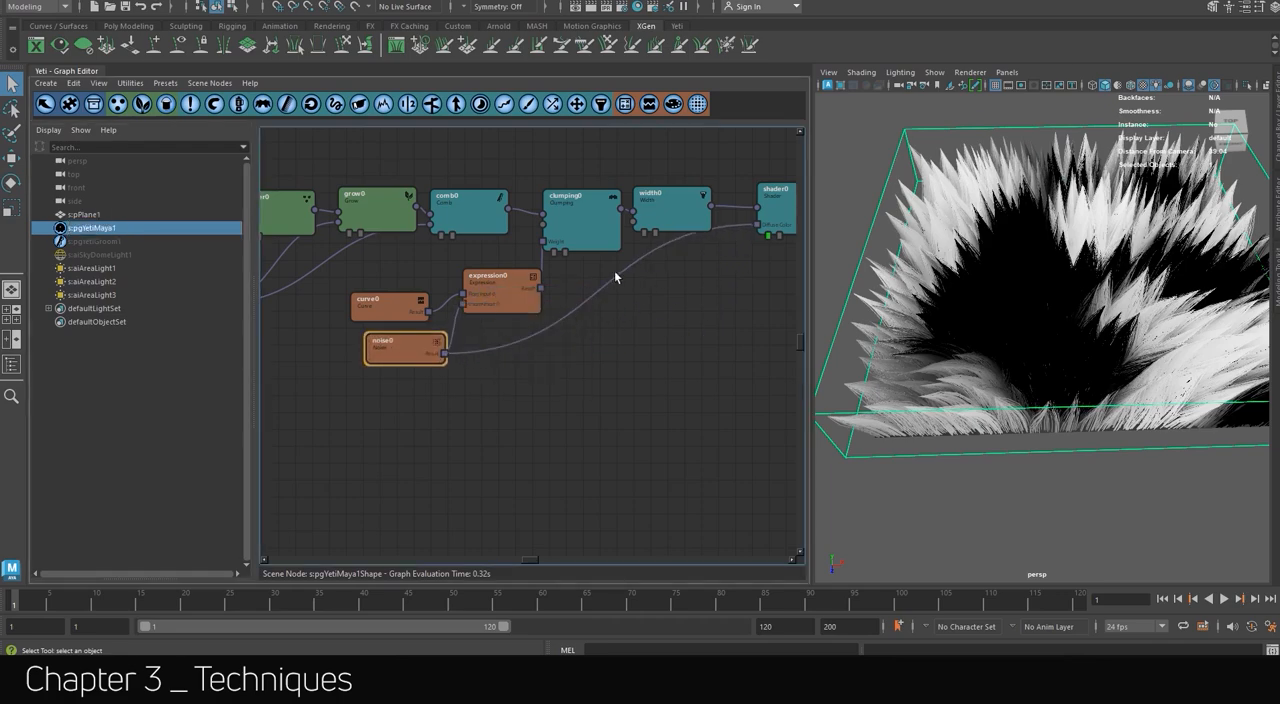
Edit expression0's formula combining f0 and v0 by entering the value 2.
double_click(500, 282)
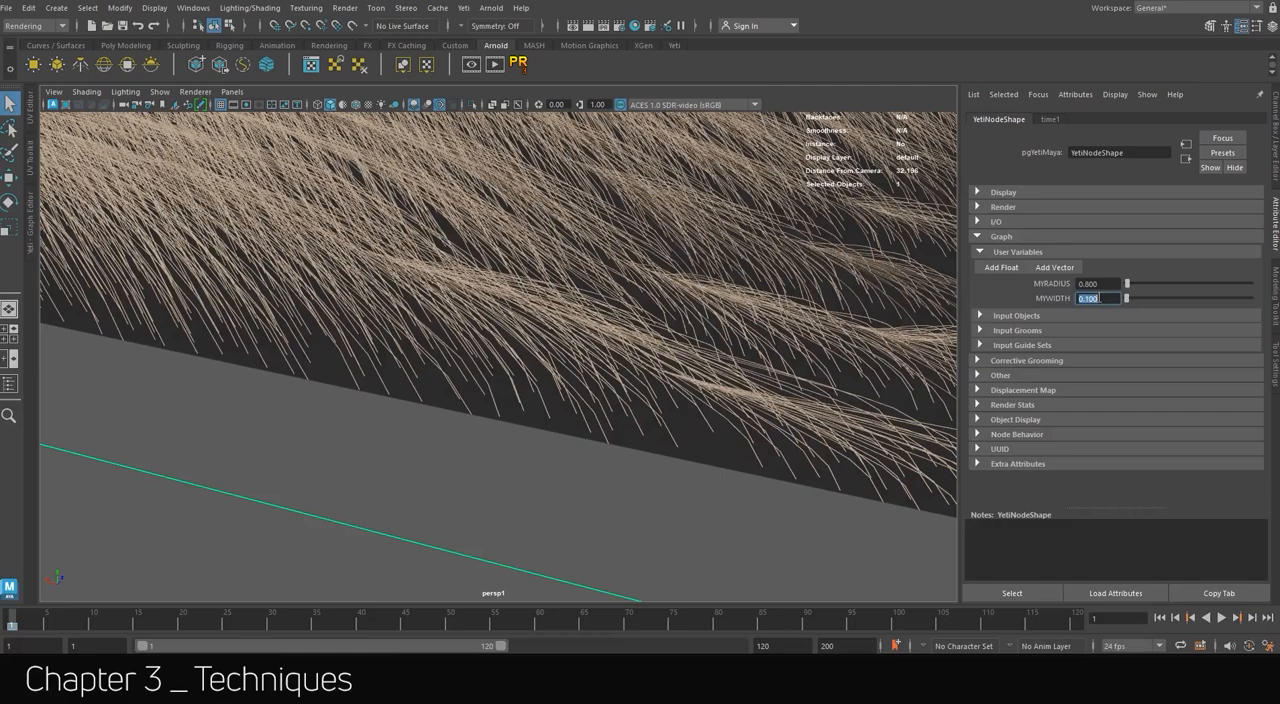
text(2)
key(Return)
alt+drag(674, 432, 620, 450)
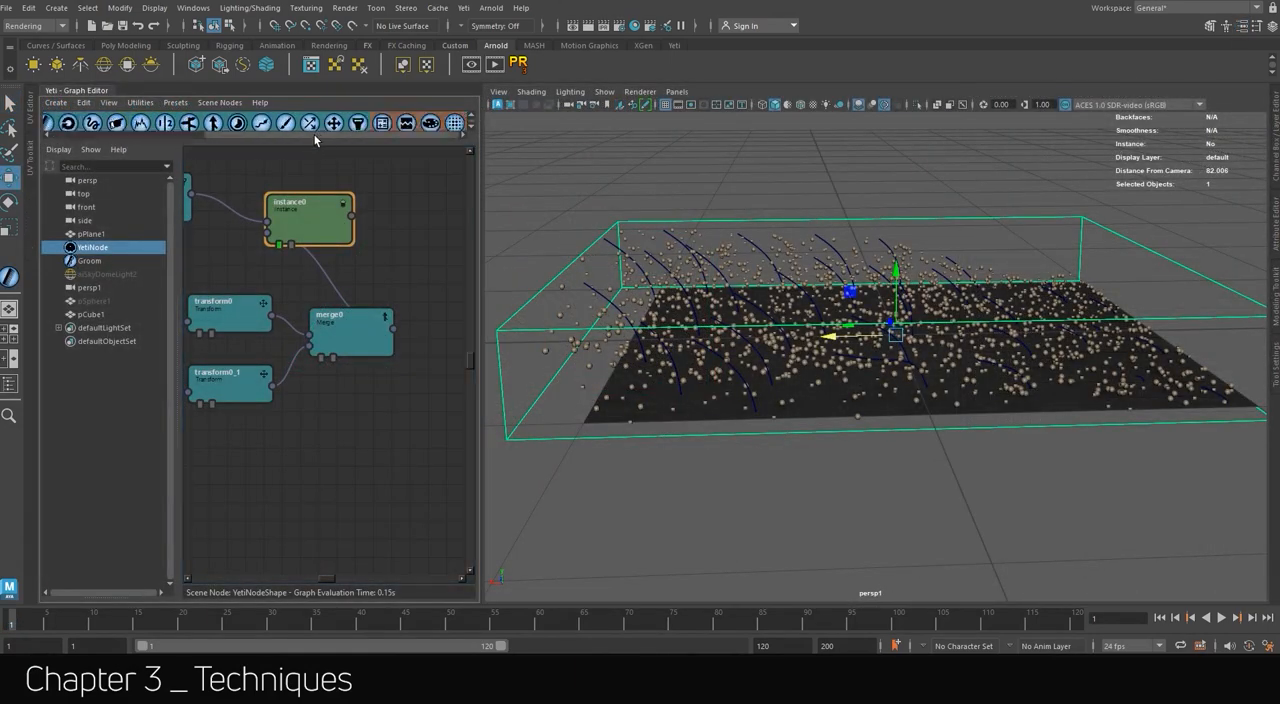
drag(315, 136, 228, 136)
click(356, 123)
scroll(302, 260, down, 3)
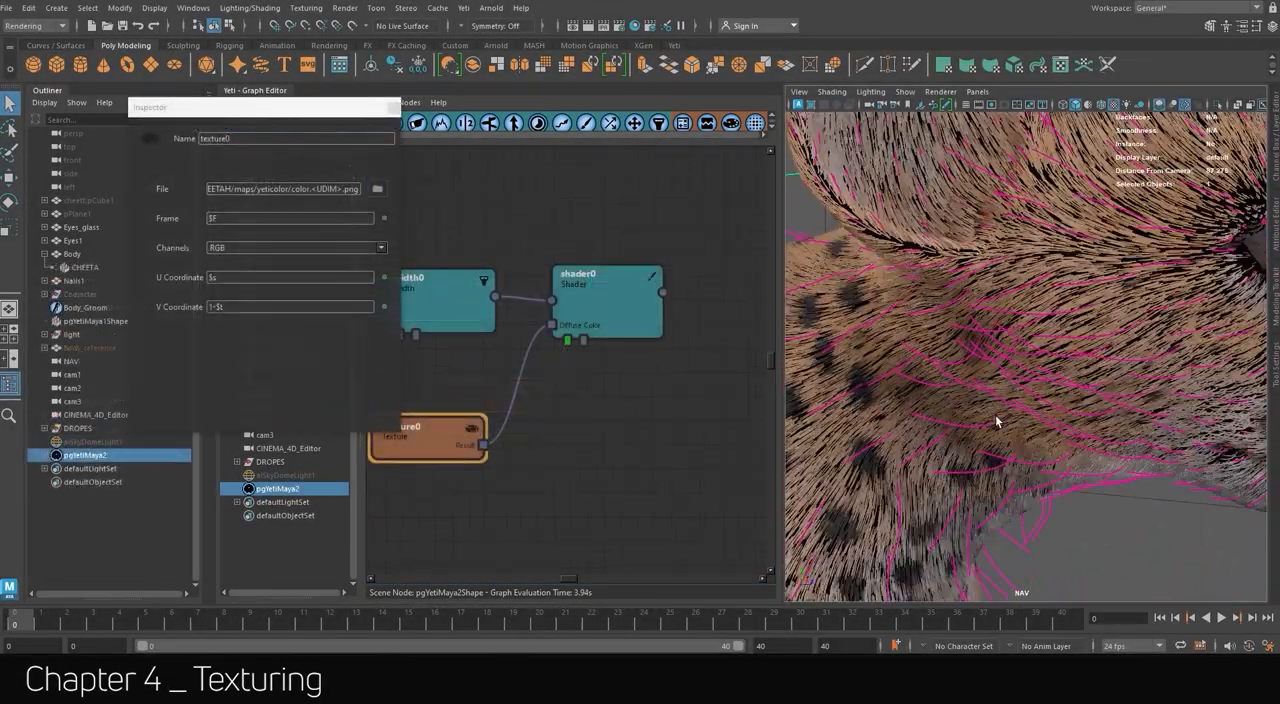
alt+drag(995, 421, 930, 405)
alt+right_drag(1040, 400, 990, 375)
alt+middle_drag(1030, 370, 1063, 346)
alt+drag(1063, 346, 1035, 325)
alt+middle_drag(1035, 300, 1055, 360)
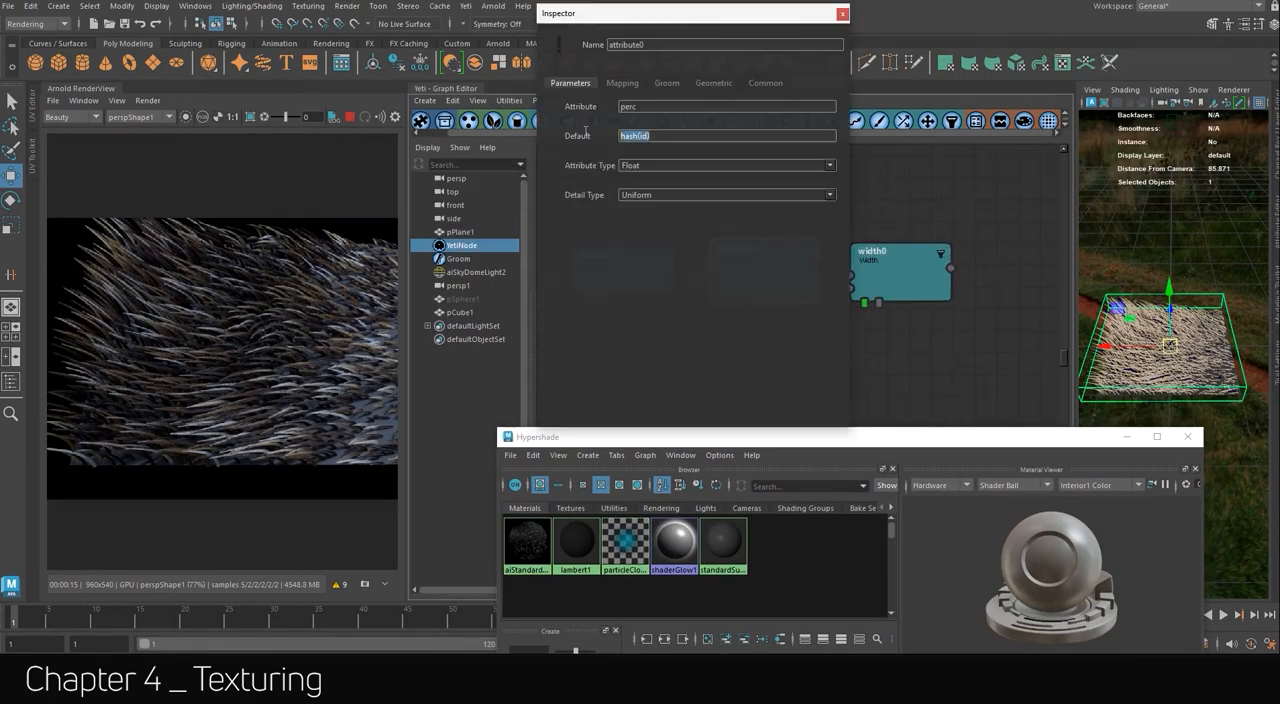
Set the perc attribute's default expression to use the arguments (id, 0, 10).
text((id,) 0, 10)
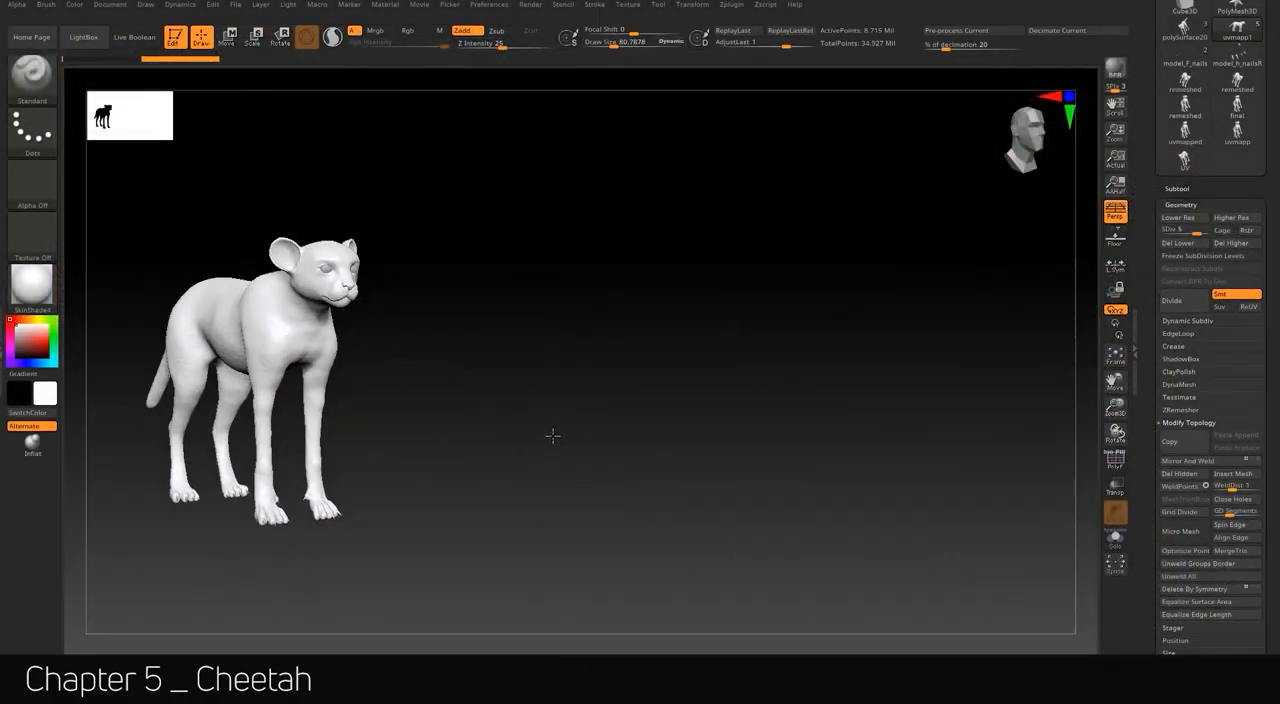
Switch to Substance 3D Painter and show the cheetah's hidden texture layers from dots up to cv.
drag(549, 434, 568, 371)
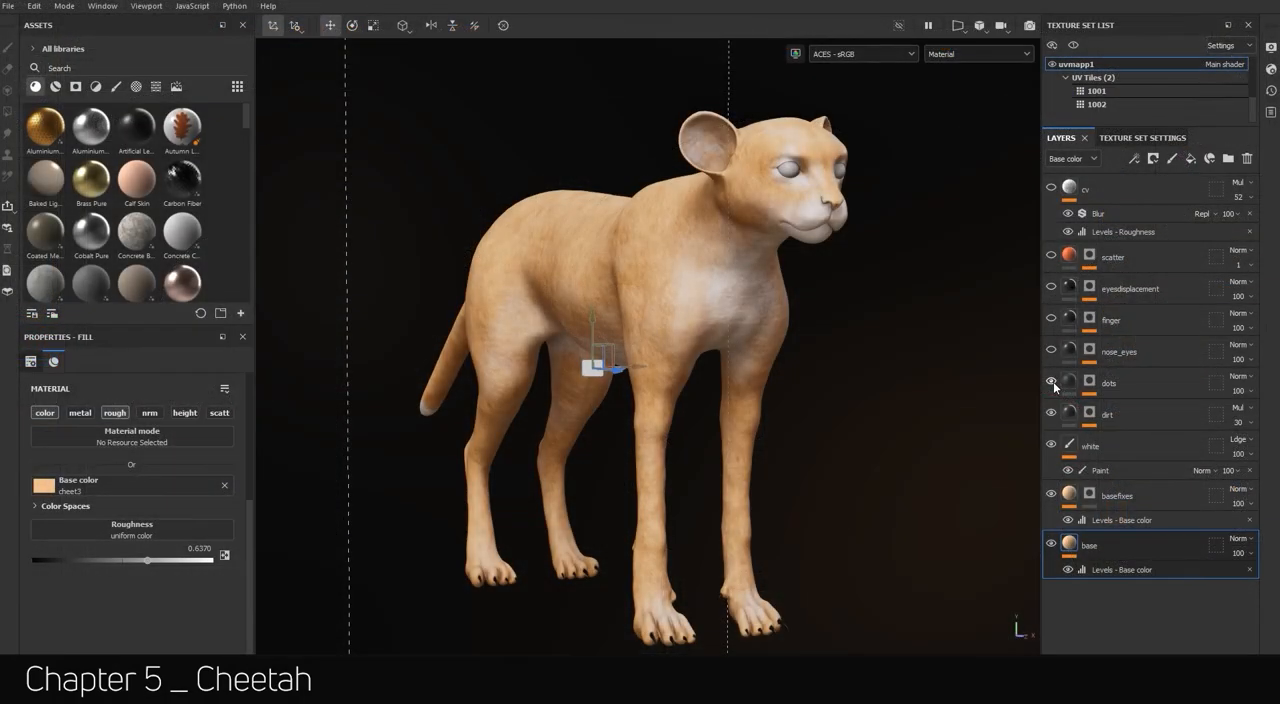
click(1051, 382)
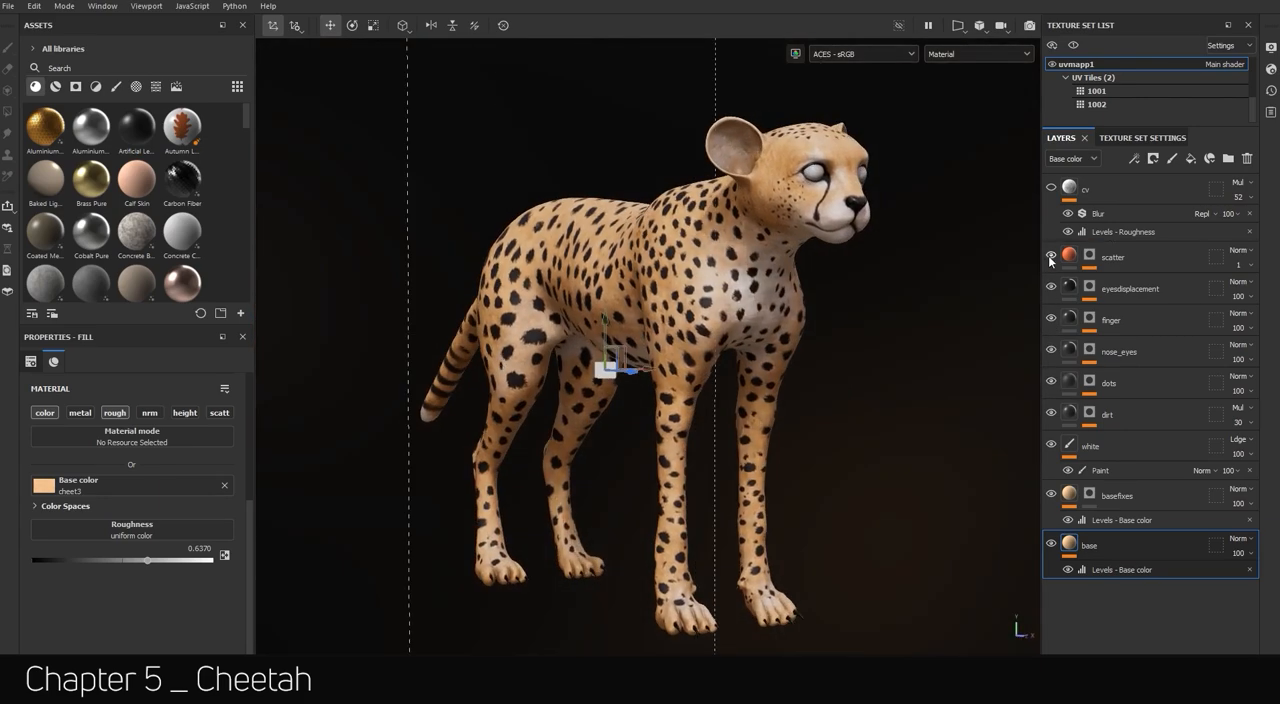
scroll(929, 322, up, 3)
alt+middle_drag(929, 322, 871, 513)
scroll(871, 513, up, 5)
click(1051, 188)
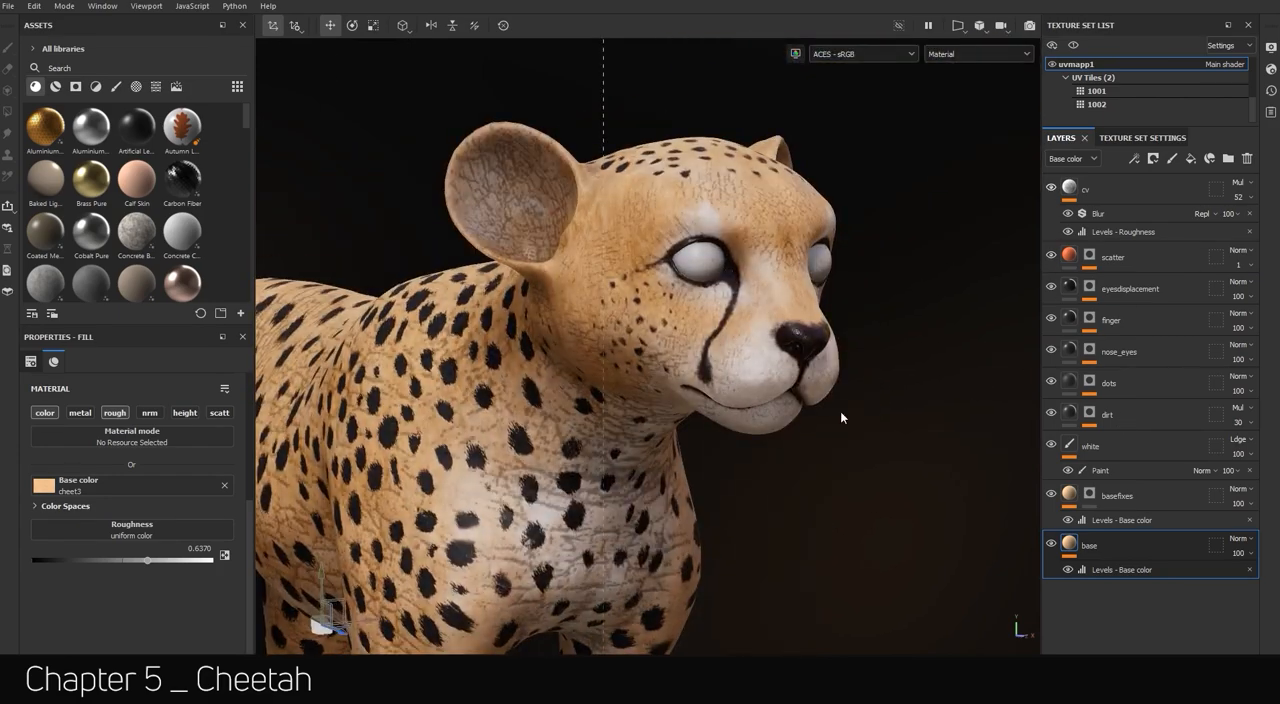
scroll(840, 411, down, 6)
alt+drag(699, 318, 569, 409)
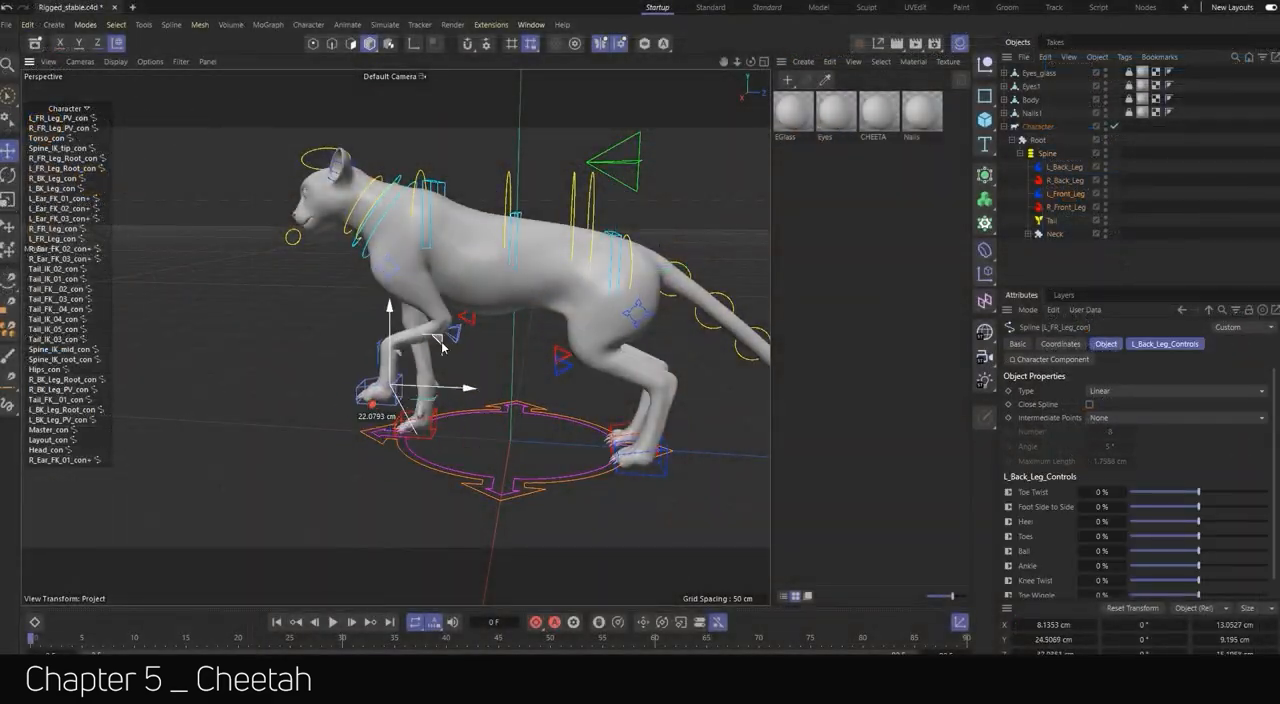
Switch to Cinema 4D and raise the cheetah rig's tail by rotating its controls.
alt+drag(443, 347, 523, 223)
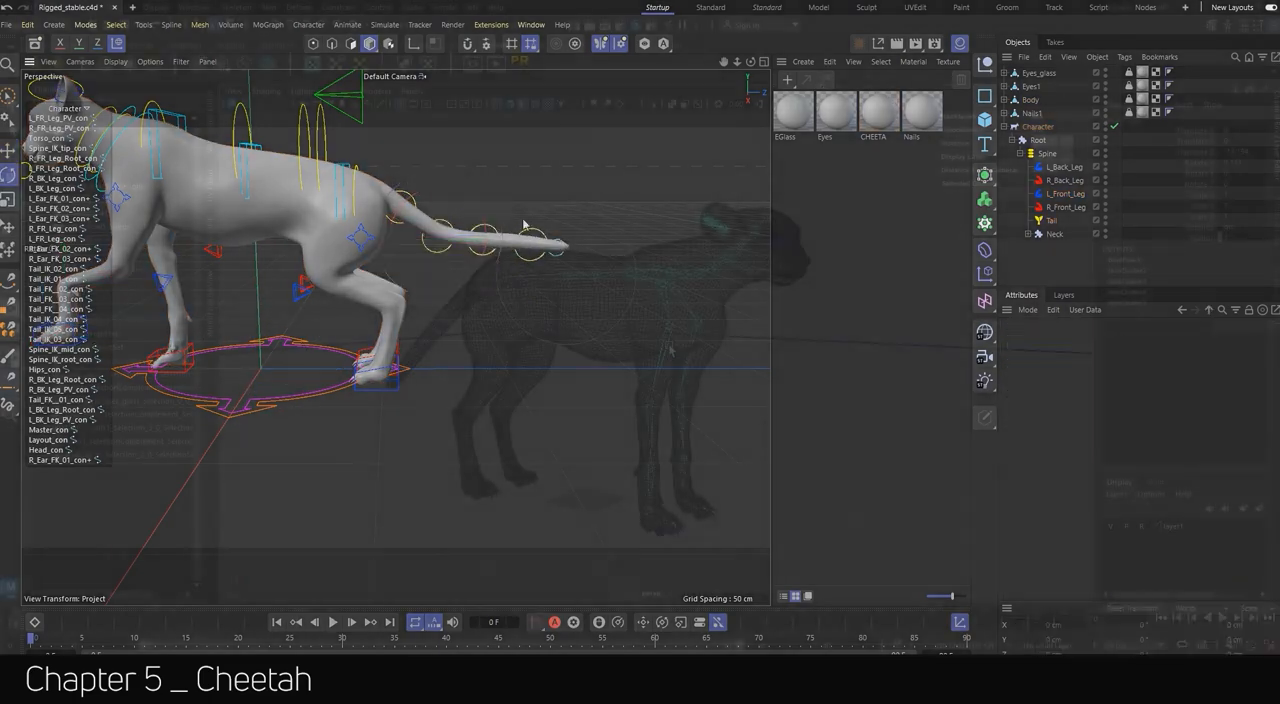
click(735, 260)
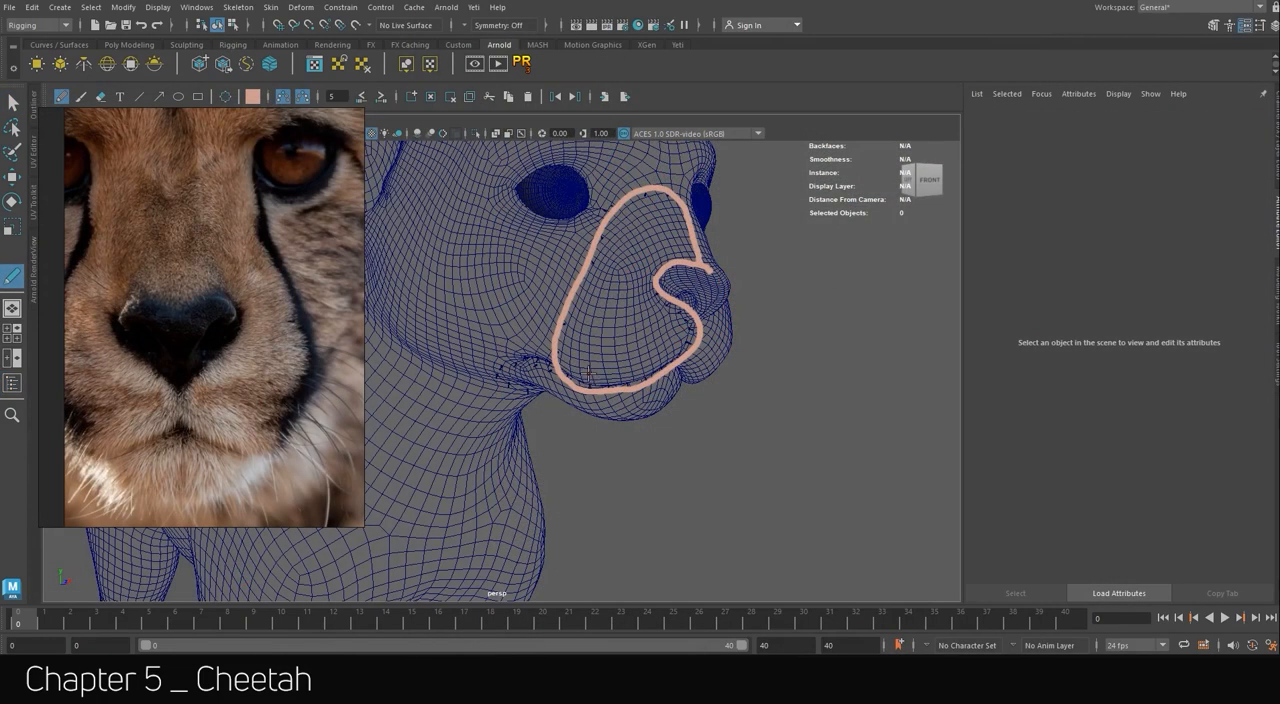
Switch to Maya and set the Blue Pencil color to orange for outlining the lower lip.
click(252, 96)
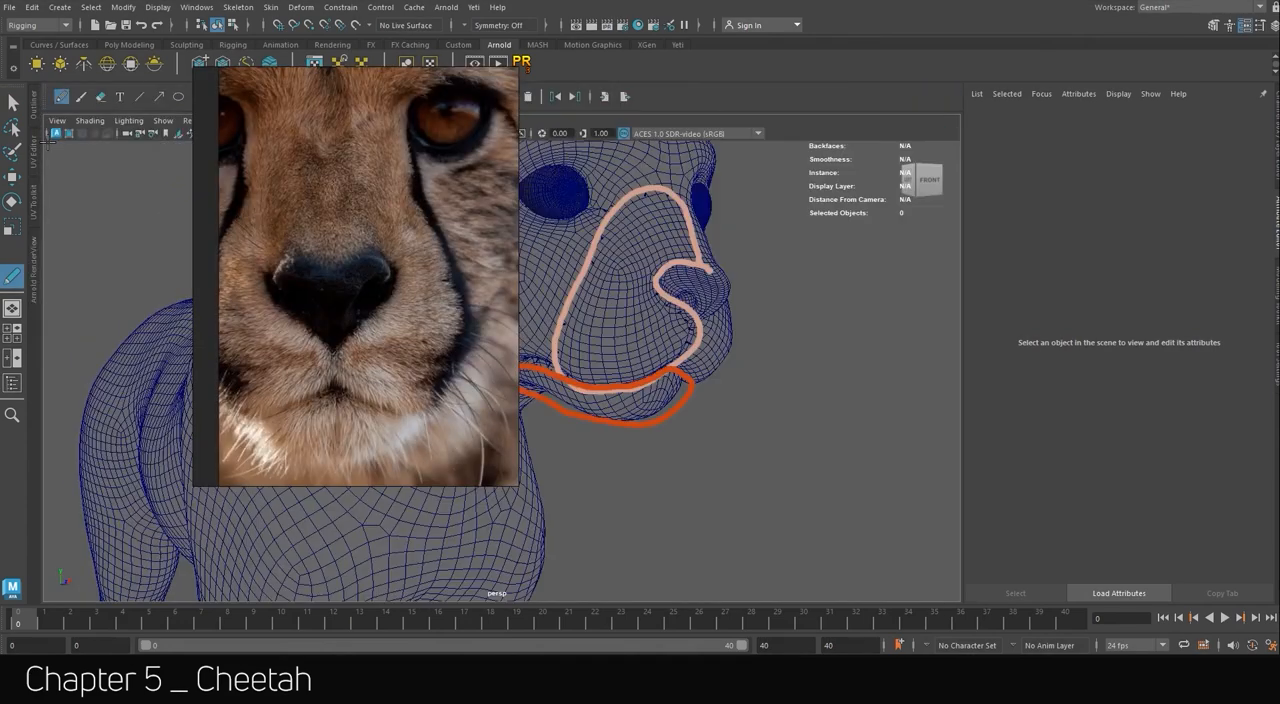
Adjust the length of the groom strands around the cheetah's nose with the scale brush, following the reference photo.
click(1175, 193)
click(1020, 442)
alt+drag(626, 270, 655, 365)
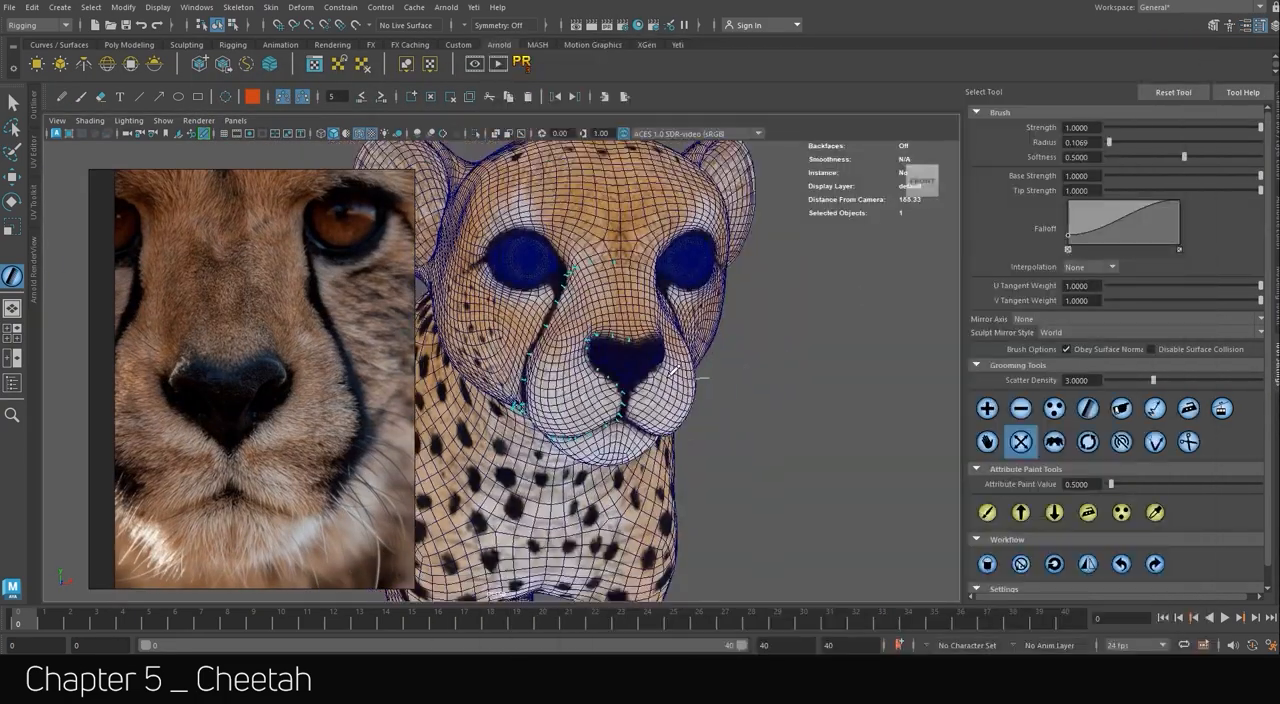
scroll(675, 370, up, 5)
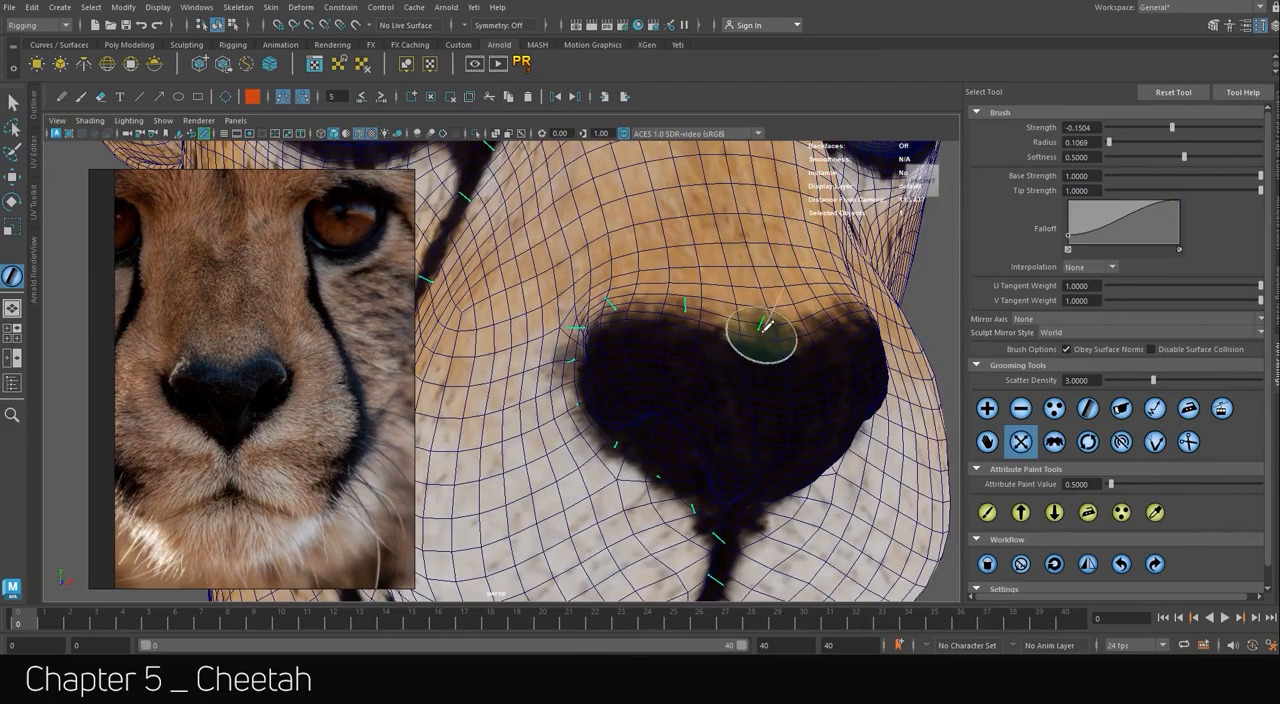
alt+drag(608, 342, 740, 320)
alt+middle_drag(770, 430, 690, 250)
mouse_move(640, 350)
alt+mouse_down()
mouse_move(720, 330)
mouse_move(640, 330)
alt+mouse_up()
alt+drag(693, 270, 820, 335)
Scale the groom strands along the cheetah's mouth line and lip corner, comparing with the open-mouthed cub reference.
scroll(225, 362, down, 6)
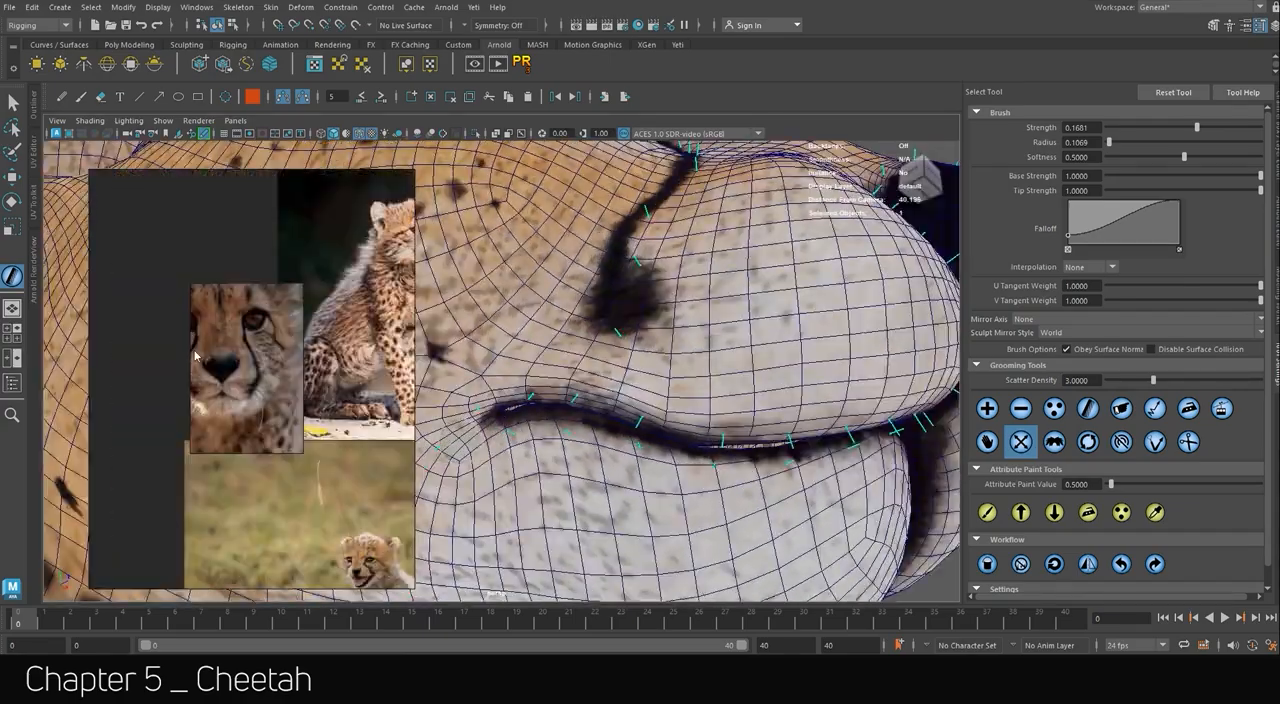
scroll(320, 350, up, 6)
mouse_move(712, 368)
alt+mouse_down()
mouse_move(706, 337)
mouse_move(724, 356)
alt+mouse_up()
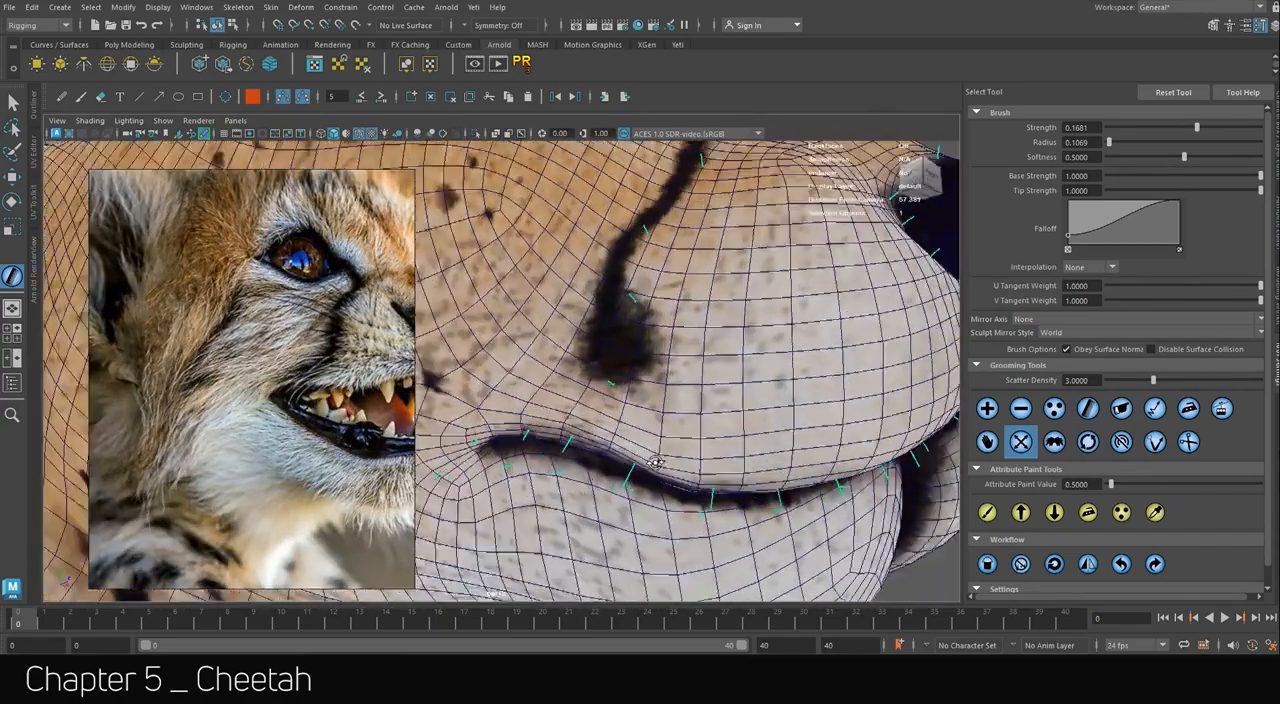
alt+middle_drag(490, 425, 700, 365)
alt+drag(700, 365, 658, 460)
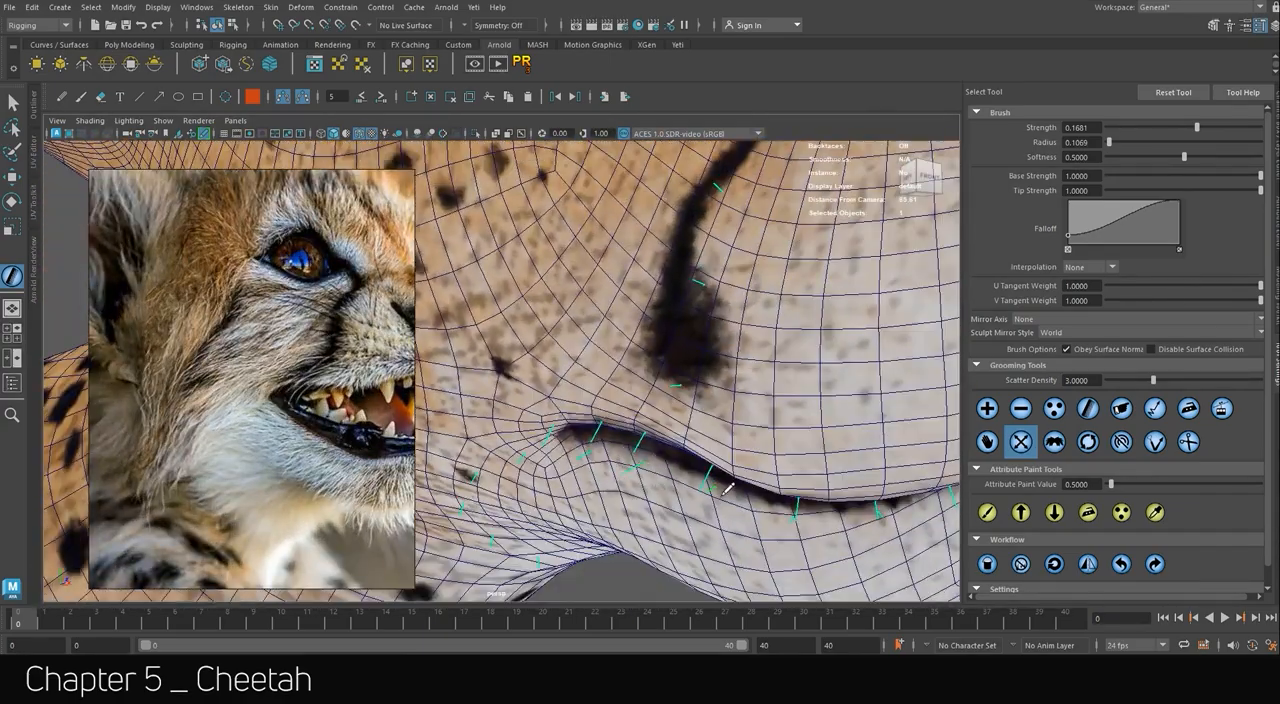
alt+drag(728, 488, 600, 400)
middle_drag(310, 365, 215, 353)
alt+drag(700, 286, 756, 346)
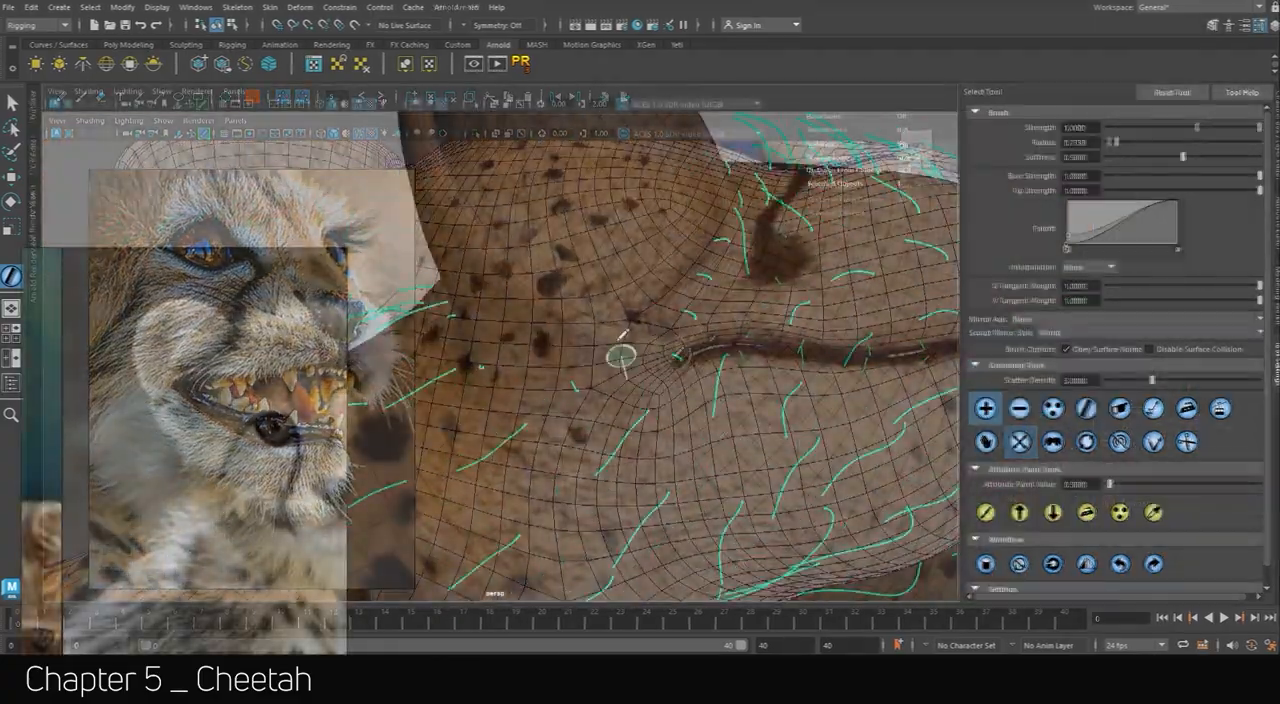
Scale the groom strands below the cheetah's mouth line, and select the clumping0 node in the Yeti graph.
mouse_move(614, 351)
alt+mouse_down()
mouse_move(766, 457)
mouse_move(740, 374)
mouse_move(648, 349)
mouse_move(794, 500)
alt+mouse_up()
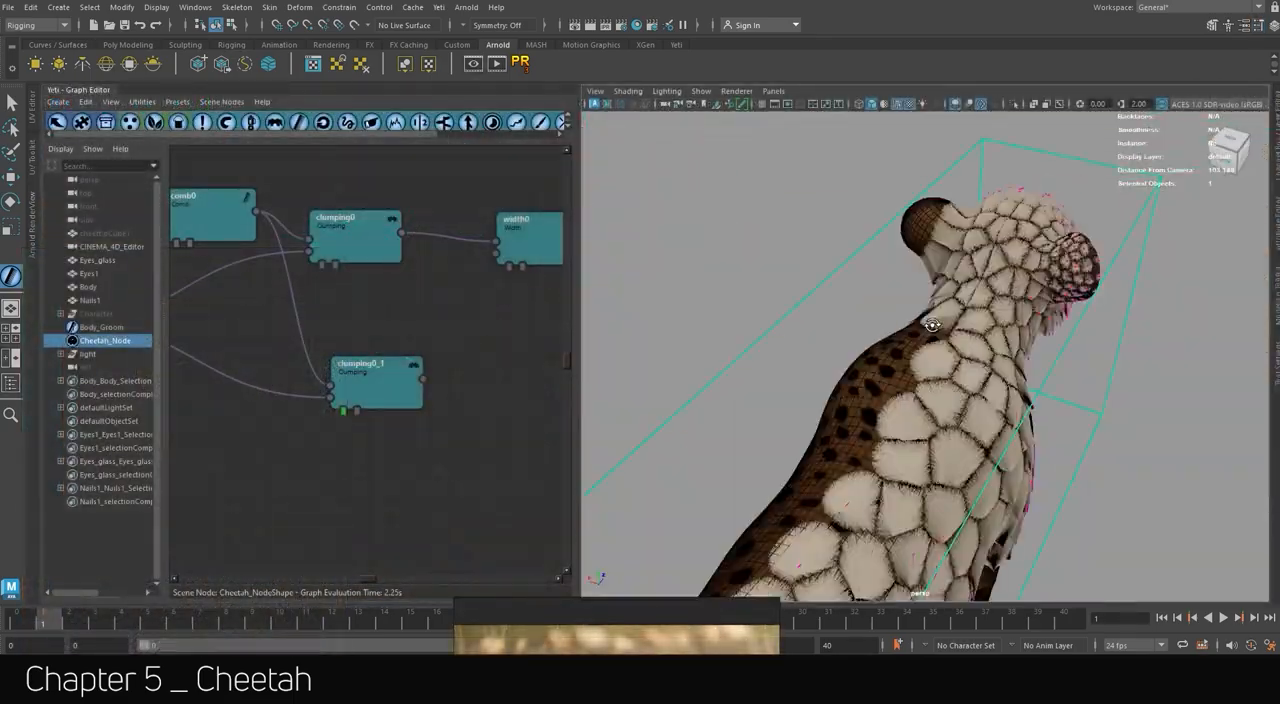
click(355, 235)
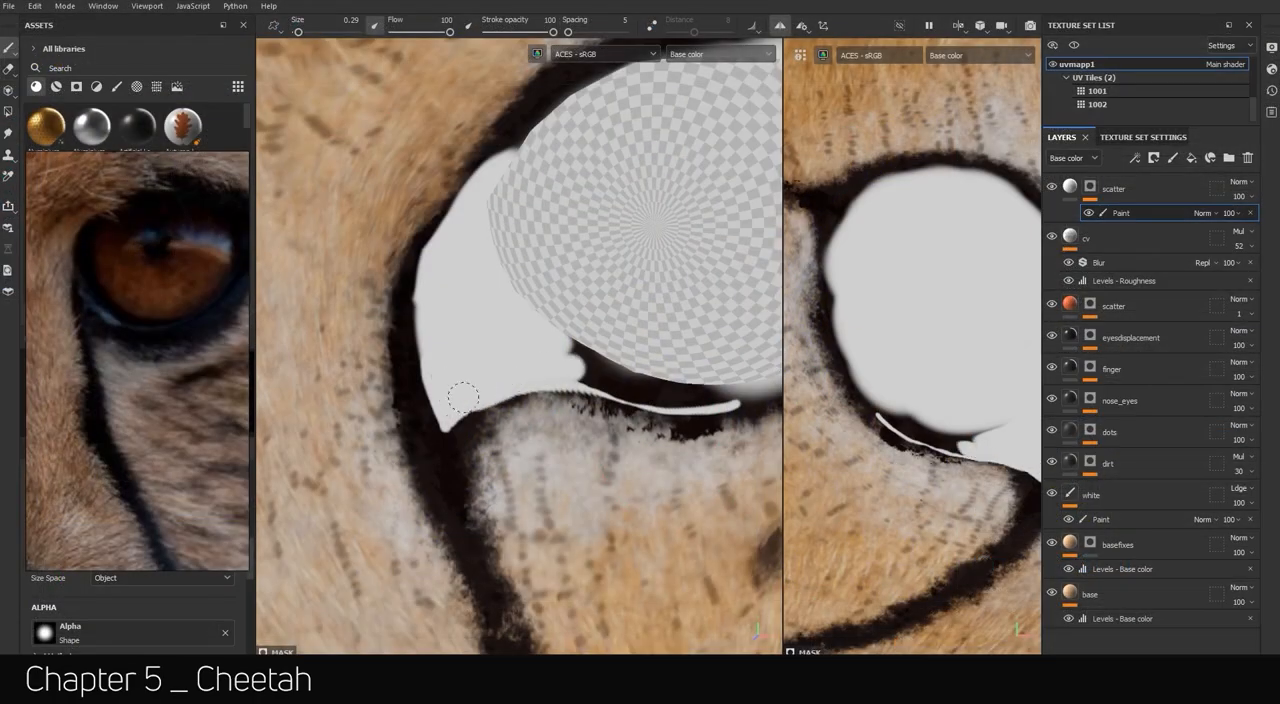
Switch to Substance 3D Painter and paint the scatter layer's mask white around the eye rim and inner corner.
alt+middle_drag(700, 386, 513, 372)
scroll(513, 372, up, 3)
drag(400, 388, 493, 400)
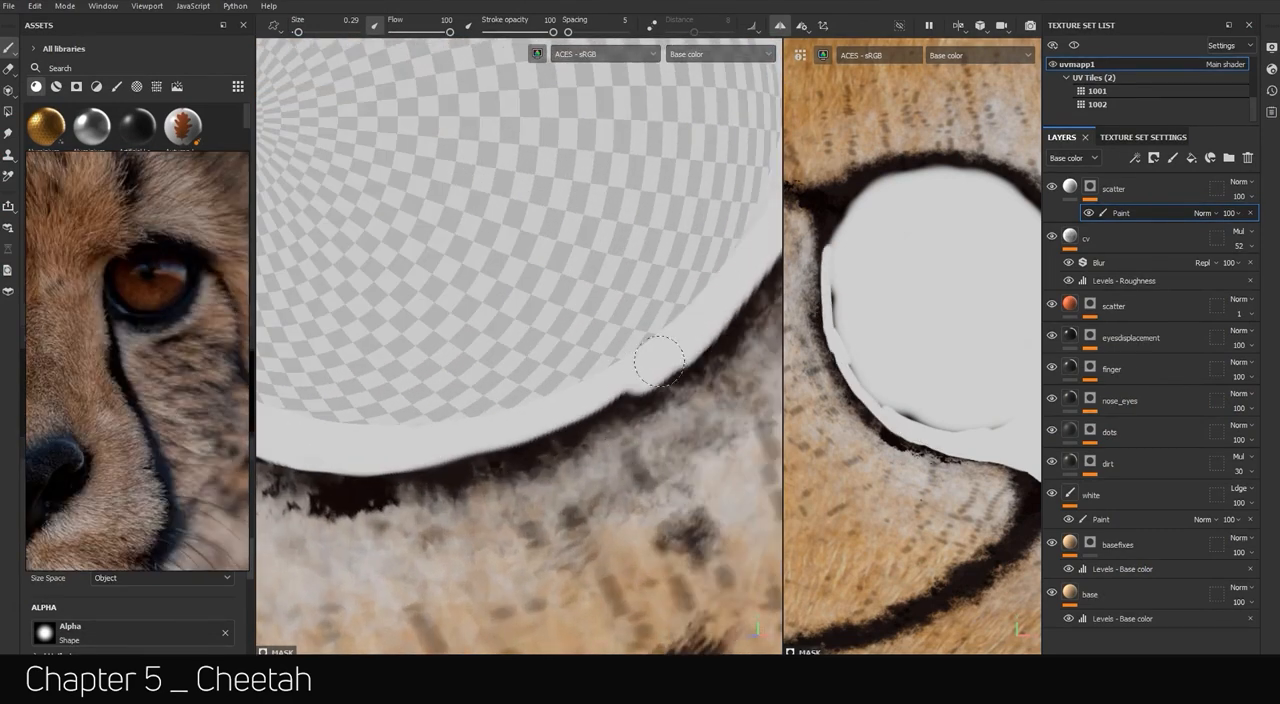
drag(581, 289, 345, 120)
alt+drag(400, 150, 690, 190)
mouse_move(740, 172)
mouse_down()
mouse_move(557, 192)
mouse_move(326, 373)
mouse_up()
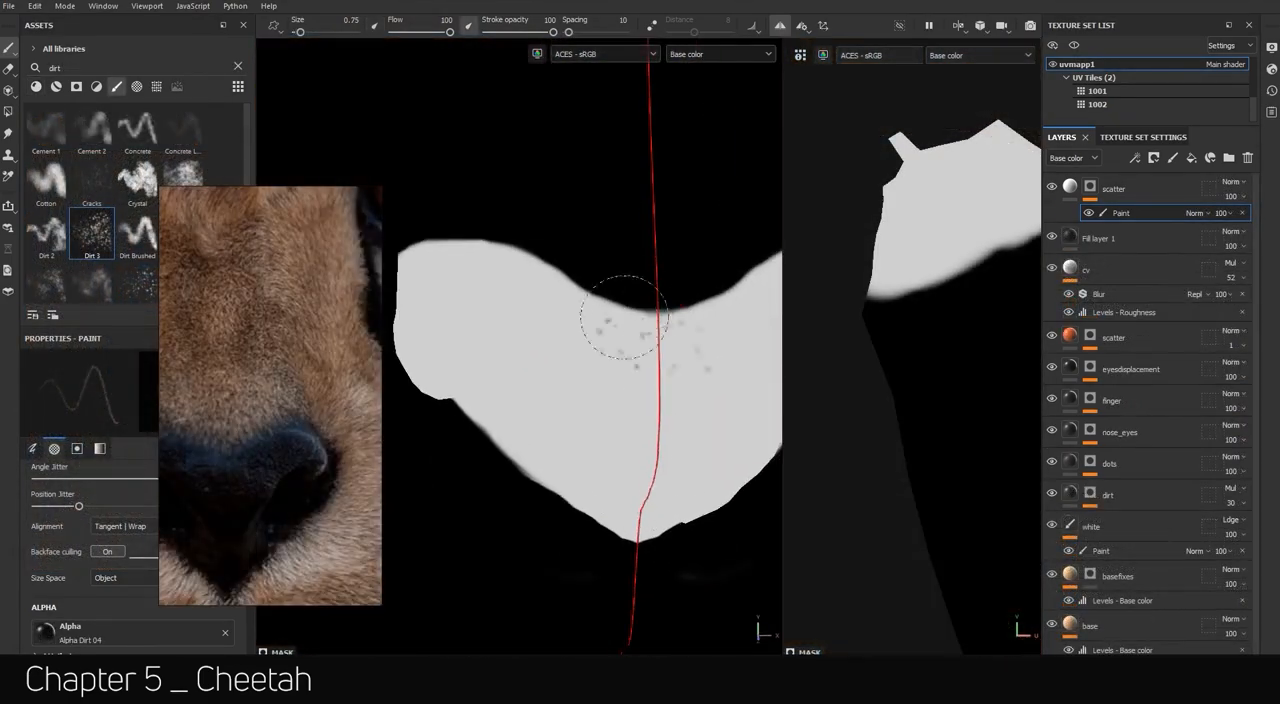
Break up the edge of the nose area in the scatter mask with speckled Dirt 3 brush strokes.
drag(634, 310, 420, 238)
mouse_move(560, 320)
alt+mouse_down()
mouse_move(610, 300)
mouse_move(695, 305)
alt+mouse_up()
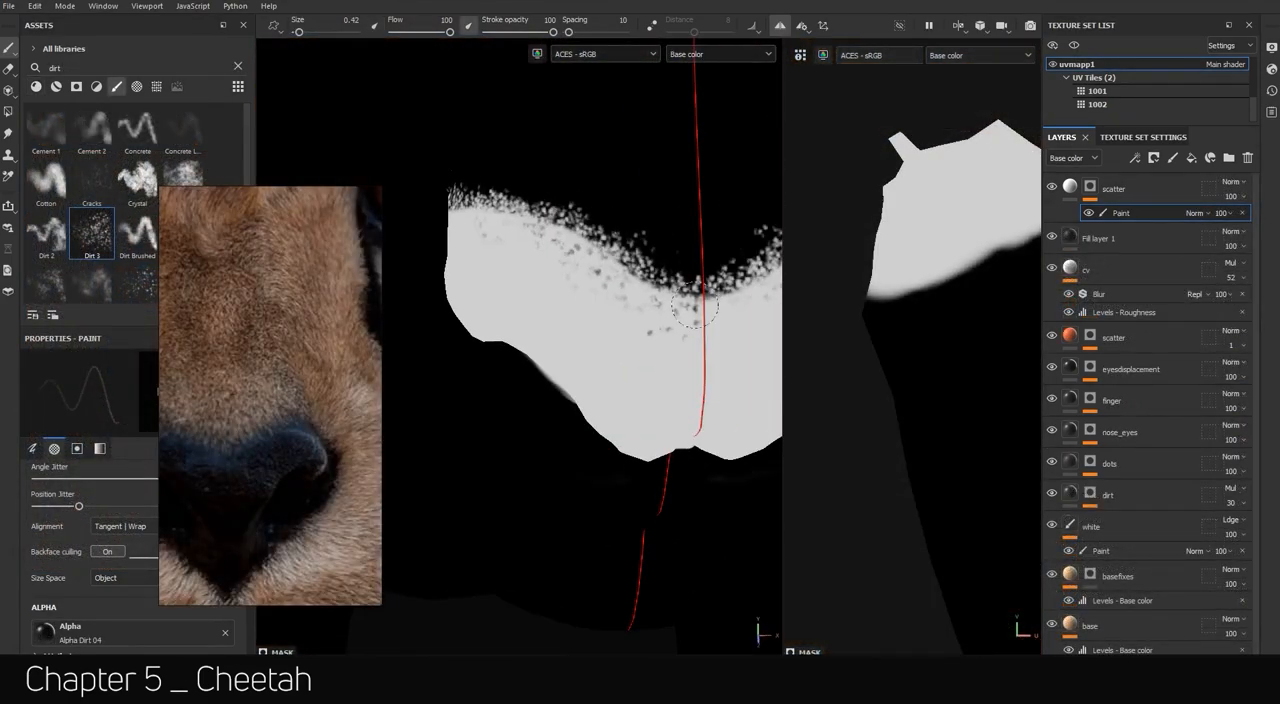
mouse_move(622, 277)
alt+mouse_down()
mouse_move(554, 297)
mouse_move(600, 290)
alt+mouse_up()
drag(600, 215, 511, 322)
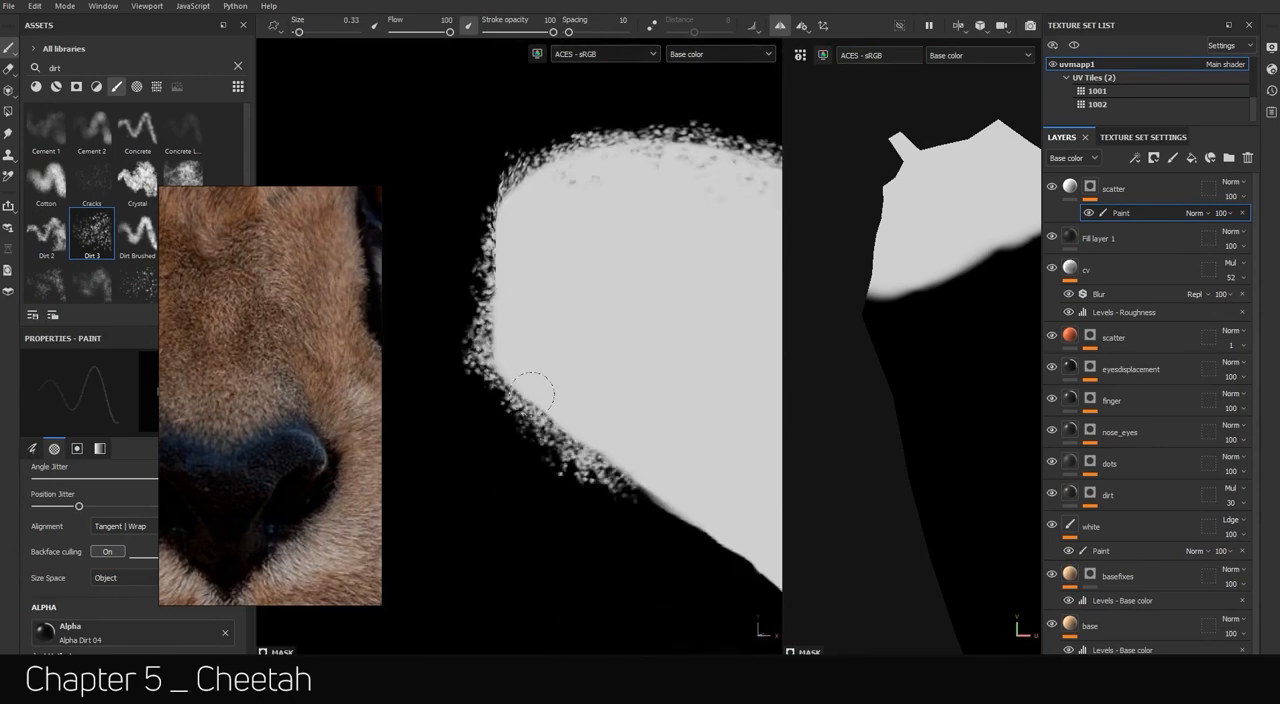
alt+drag(532, 390, 712, 435)
mouse_move(609, 386)
alt+mouse_down()
mouse_move(677, 455)
mouse_move(623, 214)
alt+mouse_up()
Switch the viewport display to Material and refine the scatter mask around the nose with the Dirt 3 brush.
click(980, 55)
click(949, 86)
middle_drag(262, 530, 280, 300)
ctrl+drag(597, 189, 560, 189)
drag(592, 120, 588, 385)
scroll(589, 277, down, 5)
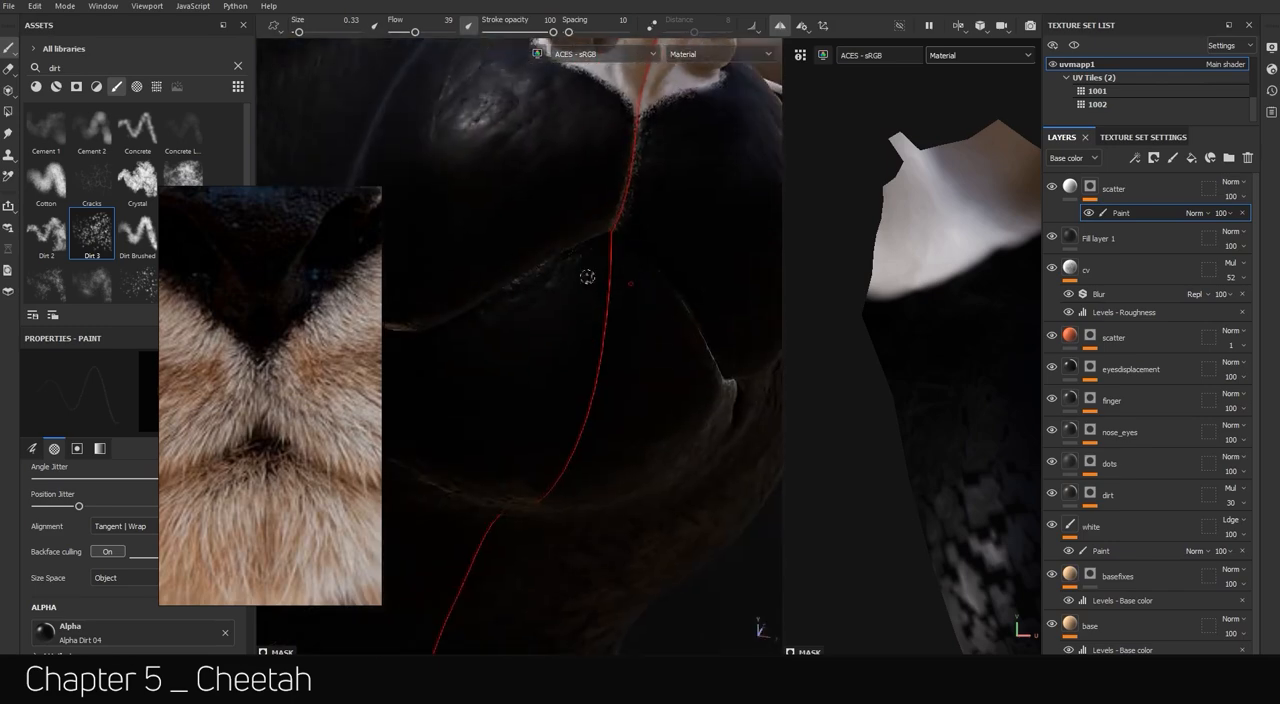
scroll(860, 220, down, 8)
Stipple the scatter mask along the black tear line below the eye with the Dirt 3 brush.
alt+drag(430, 260, 517, 285)
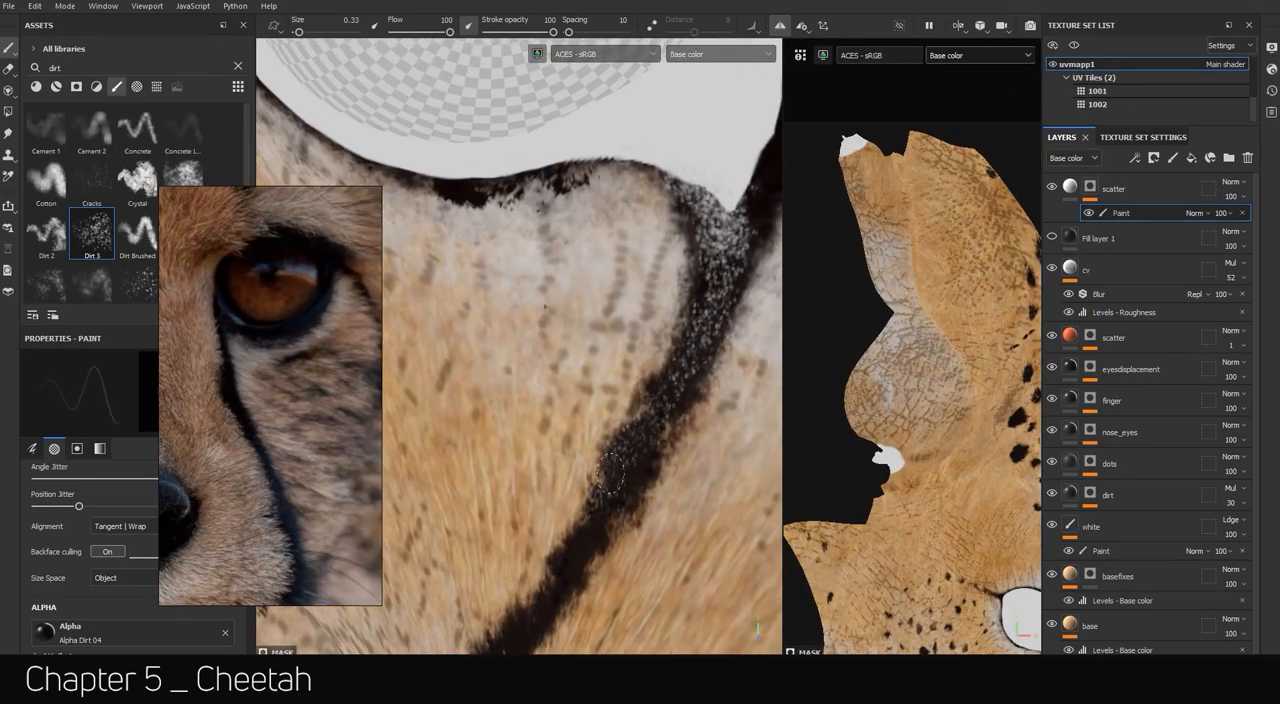
drag(656, 296, 457, 259)
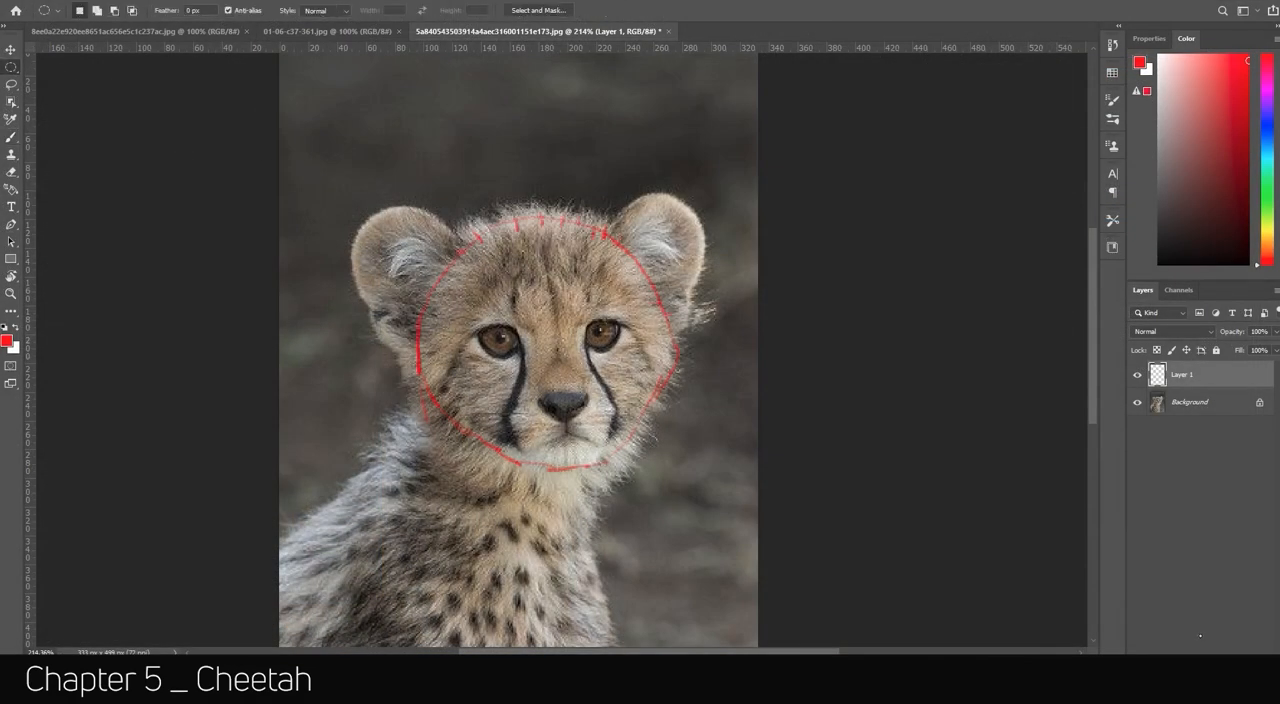
Switch to Photoshop and fill a circular selection over the cub's face with red on a new layer.
key(ctrl+shift+alt+n)
key(alt+BackSpace)
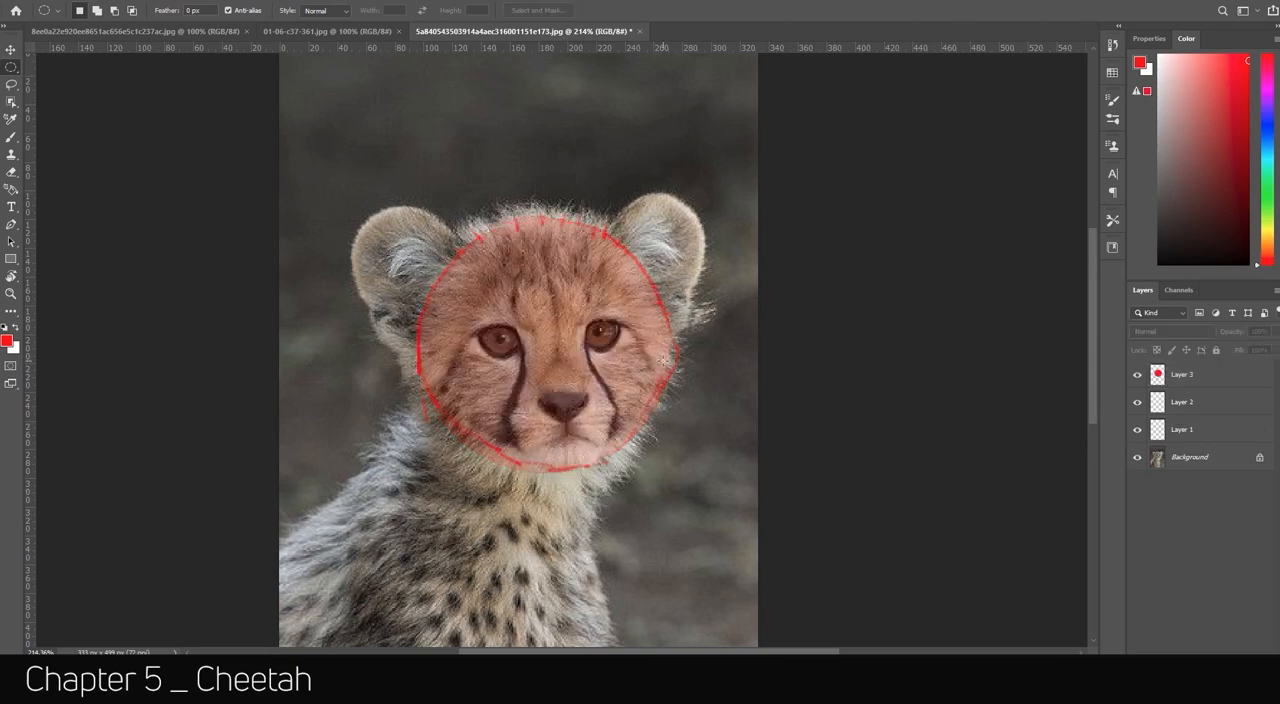
Fill a circle over the drinking cub's head with red on a new layer at 36% opacity, and open the remaining photo.
click(327, 31)
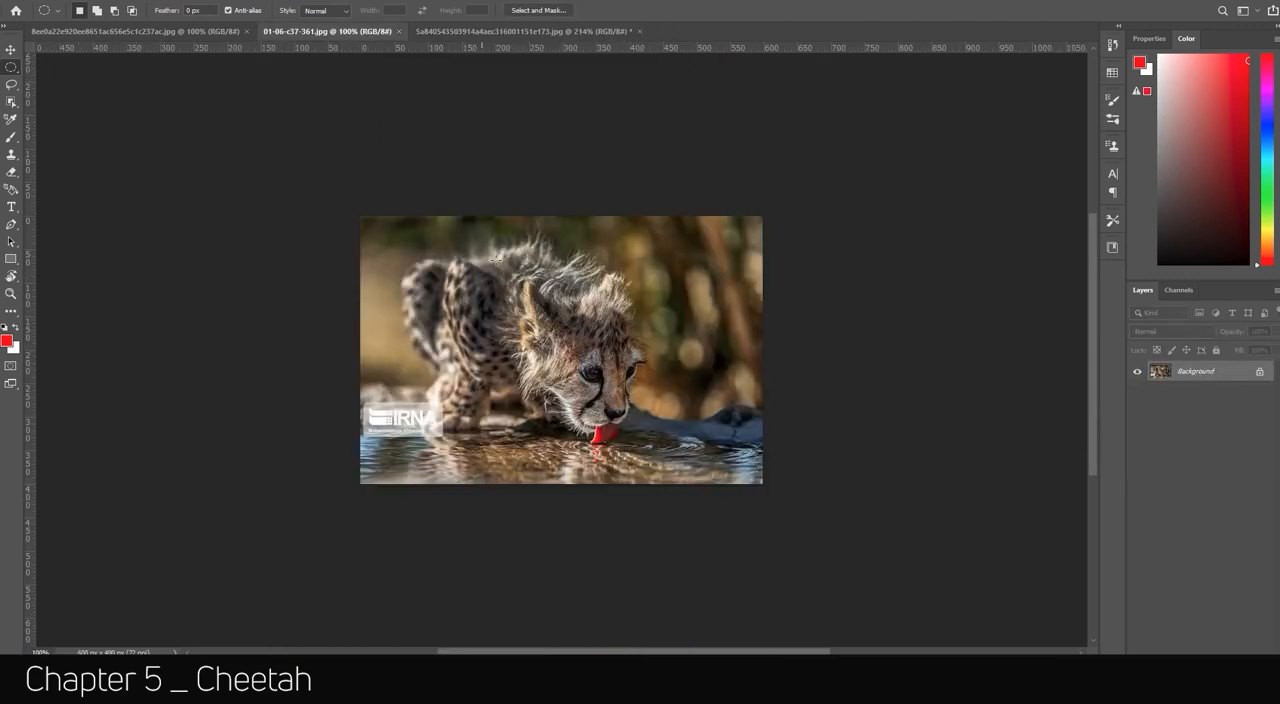
key(ctrl+shift+alt+n)
key(alt+BackSpace)
key(ctrl+d)
key(3)
key(6)
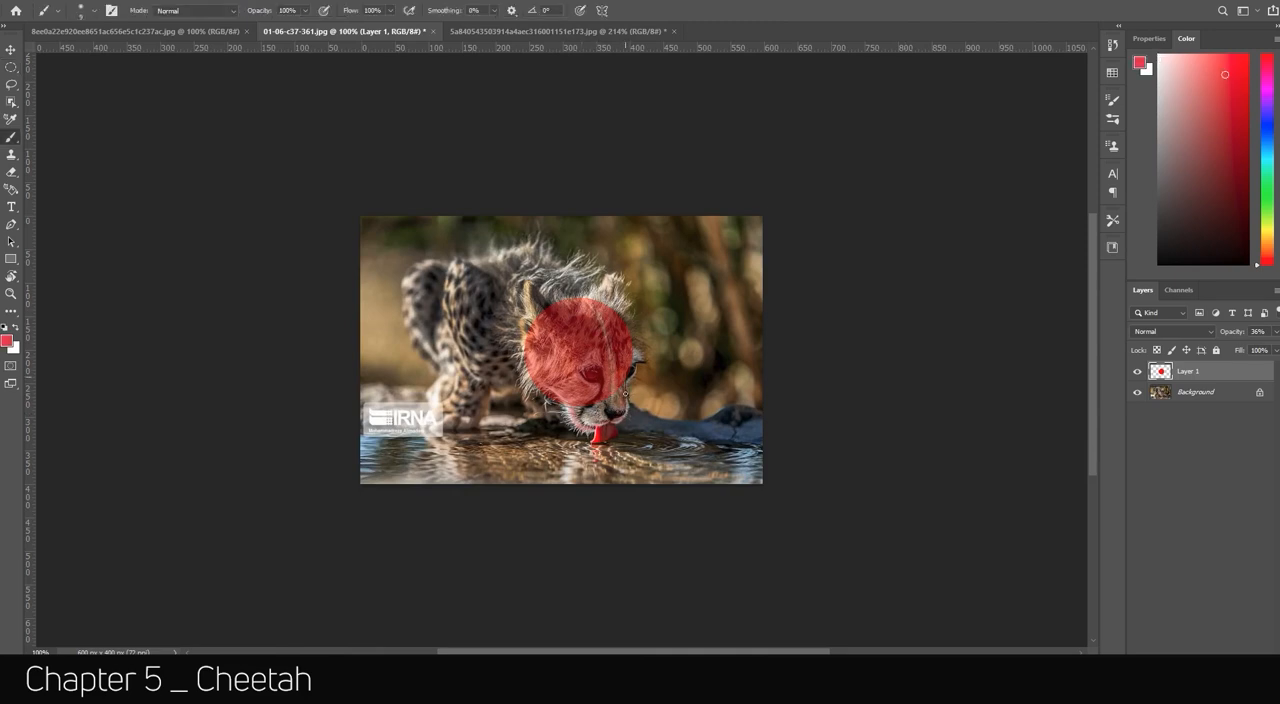
click(217, 31)
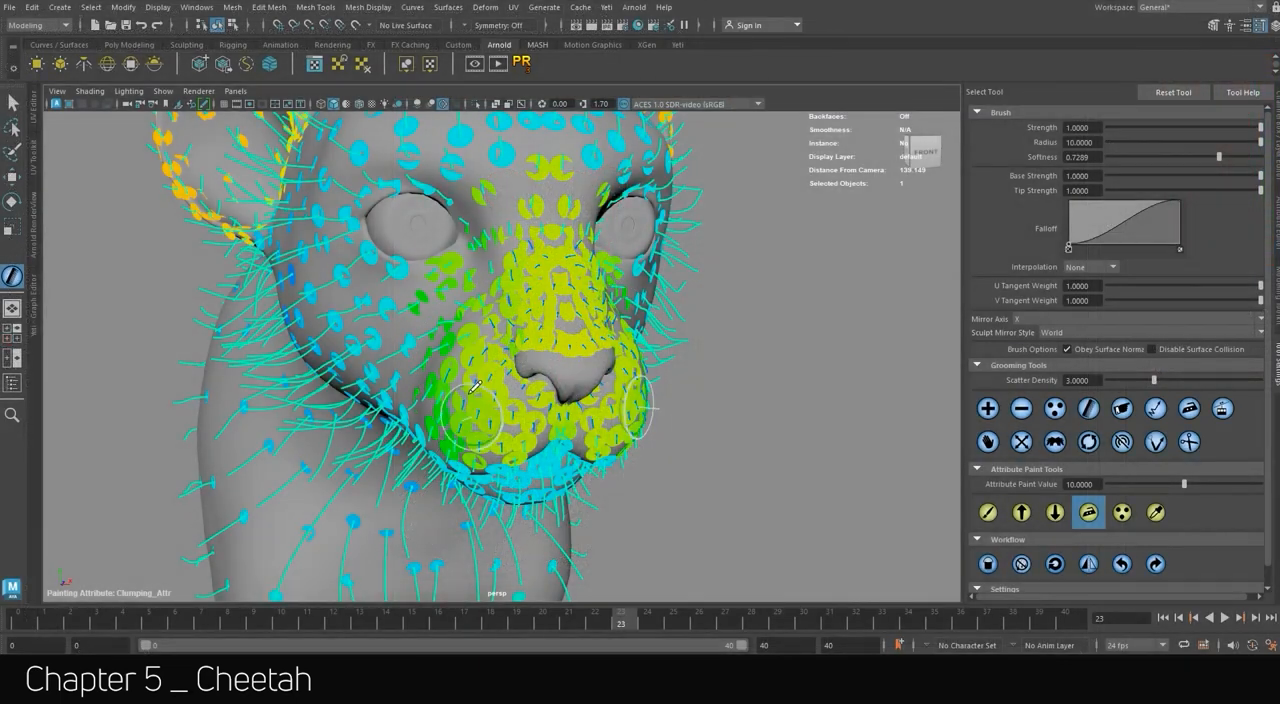
Switch to Maya and paint Clumping_Attr on the muzzle strands with value 10, smoothing the painted values.
alt+drag(470, 393, 505, 283)
click(989, 565)
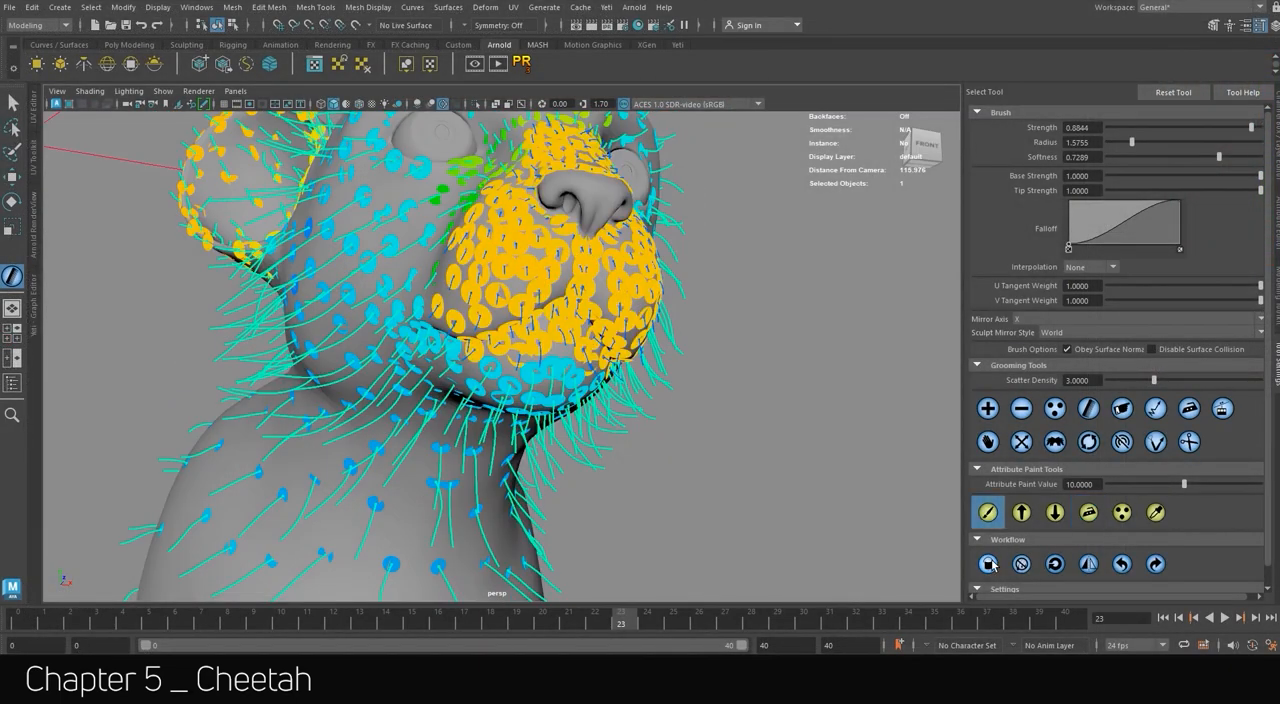
drag(498, 353, 488, 385)
mouse_move(488, 385)
alt+mouse_down()
mouse_move(553, 263)
mouse_move(538, 280)
mouse_move(600, 195)
alt+mouse_up()
mouse_move(600, 195)
alt+mouse_down()
mouse_move(630, 225)
mouse_move(605, 290)
alt+mouse_up()
alt+drag(605, 290, 581, 263)
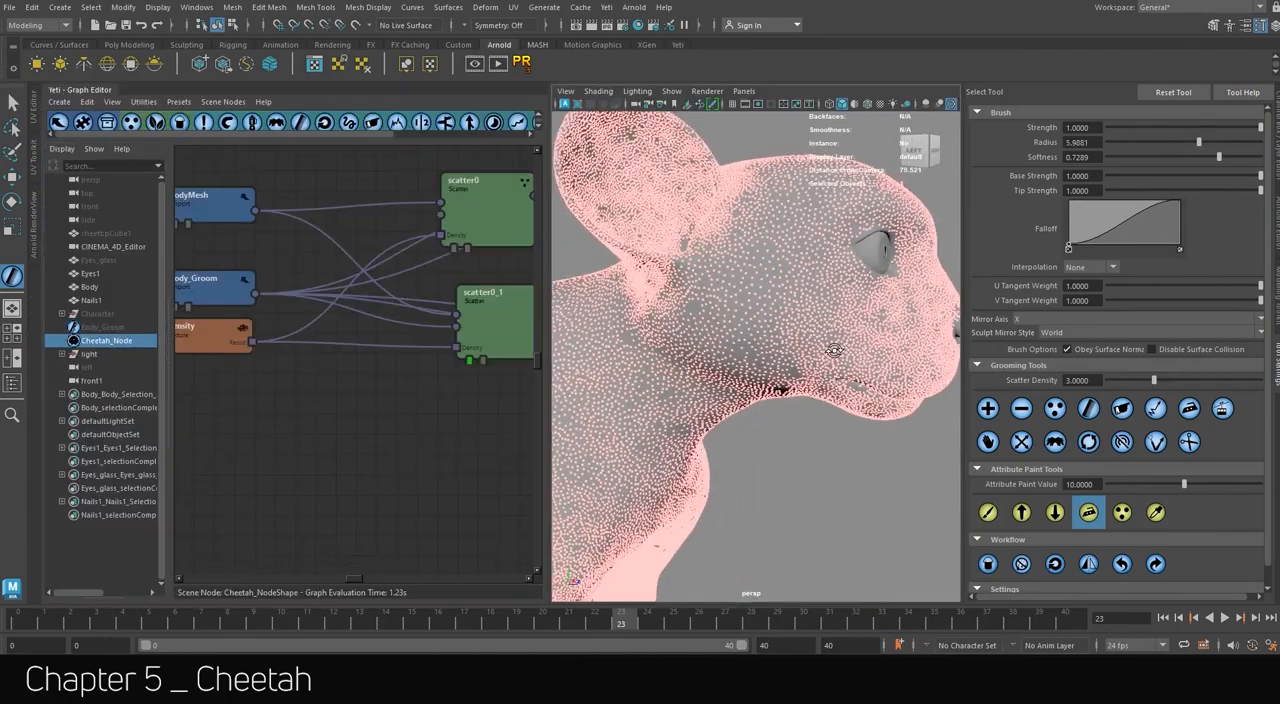
Annotate the cheetah's fur with clumping notes and strand sketches in Blue Pencil, and delete the annotation frame.
alt+middle_drag(835, 350, 1023, 149)
alt+right_drag(1023, 149, 700, 320)
alt+drag(700, 320, 634, 339)
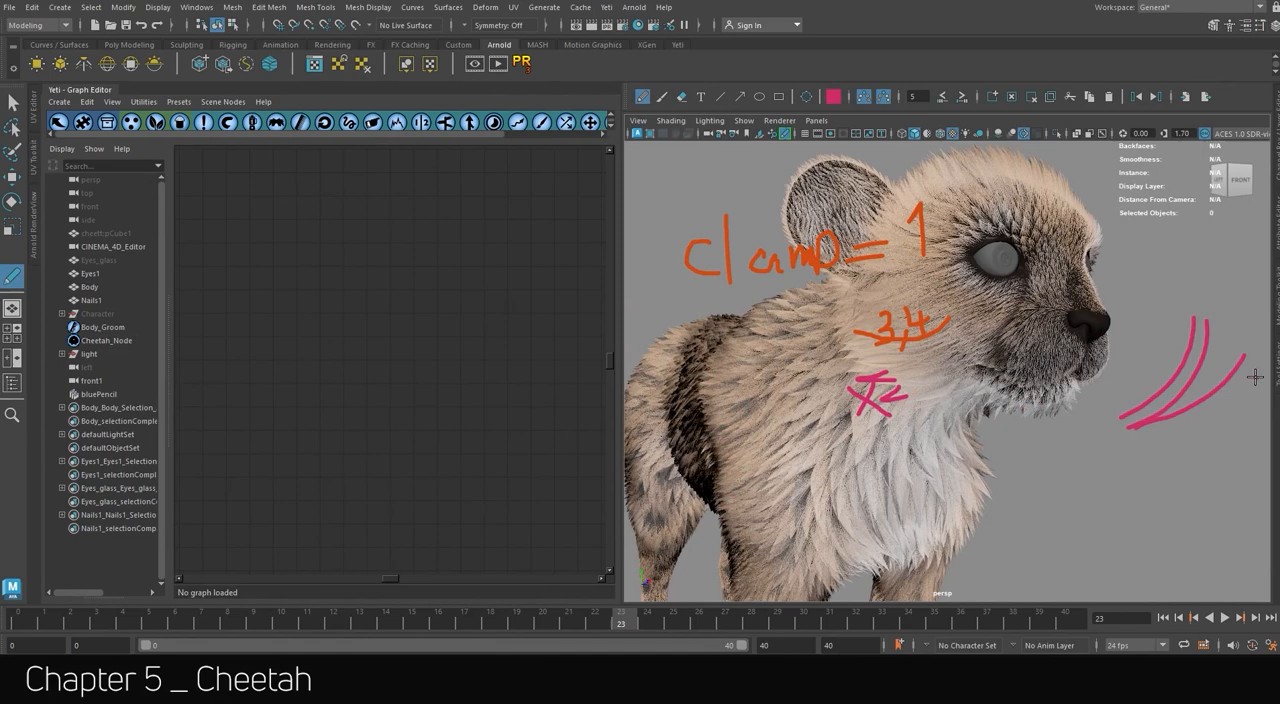
click(1032, 96)
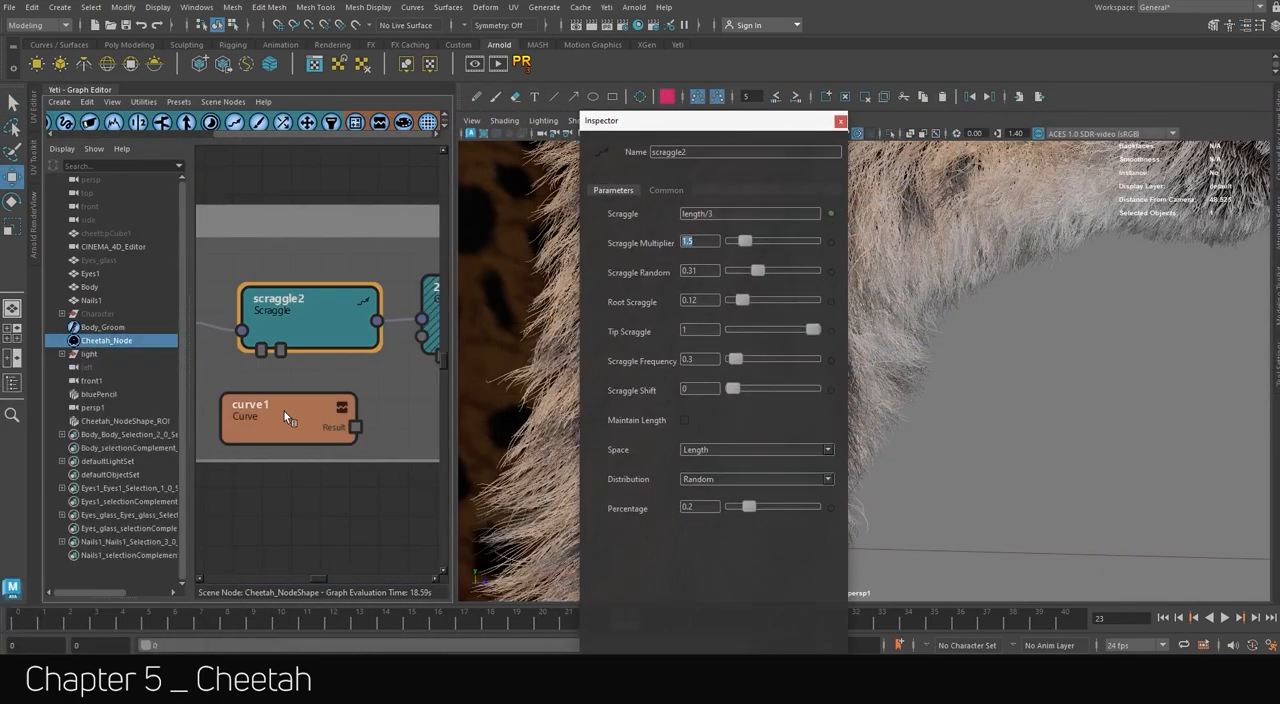
Reshape the curve1 ramp into a hump starting at value 0.299, and expose the Scraggle Multiplier input on scraggle2.
click(284, 411)
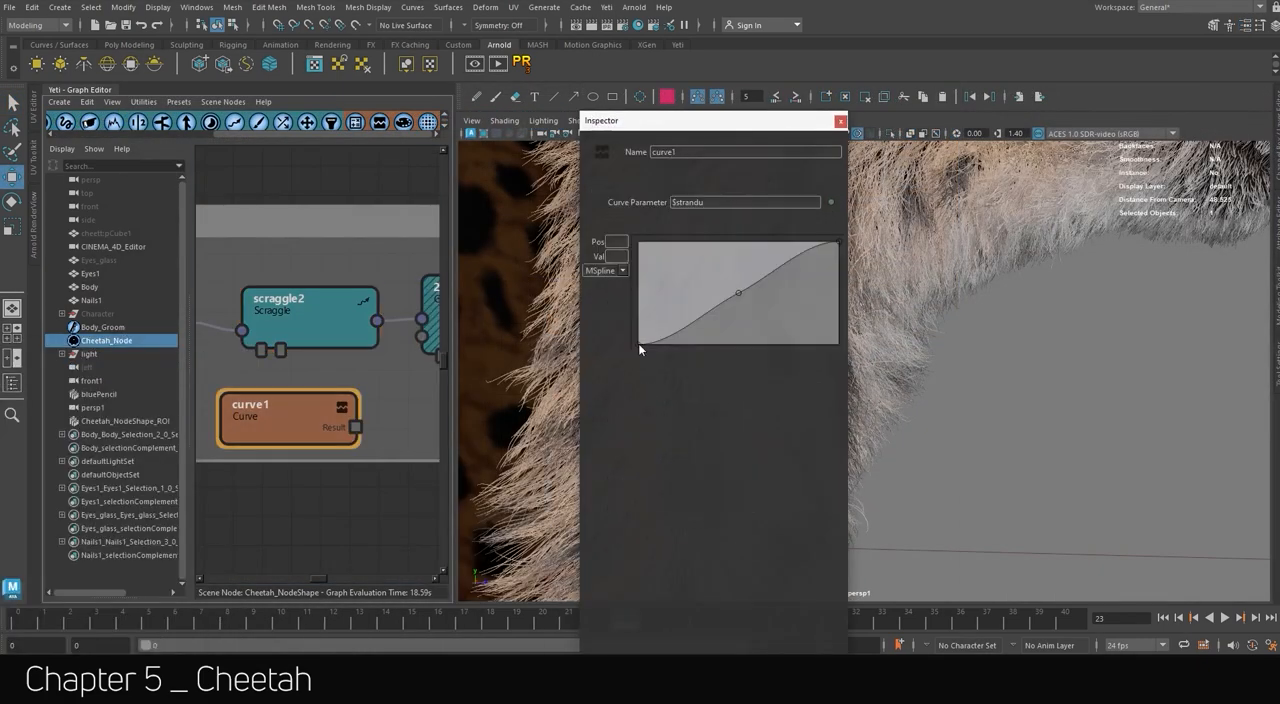
drag(738, 288, 731, 246)
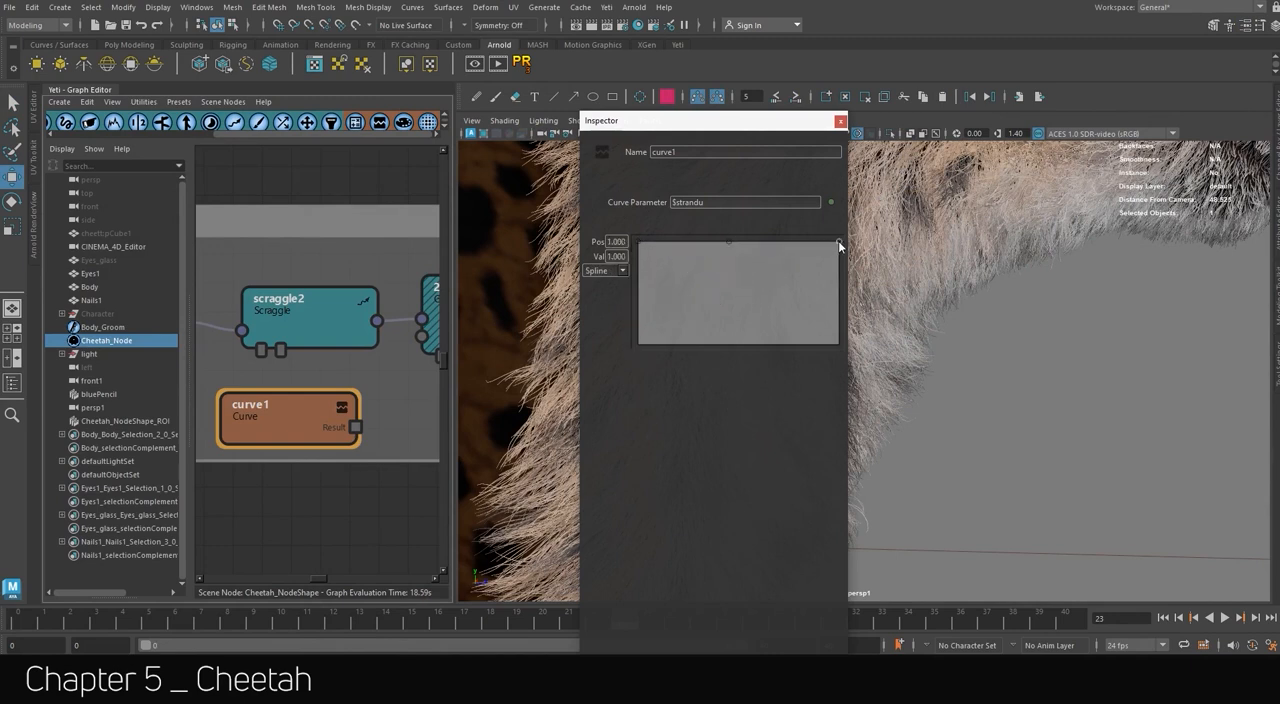
drag(838, 243, 827, 304)
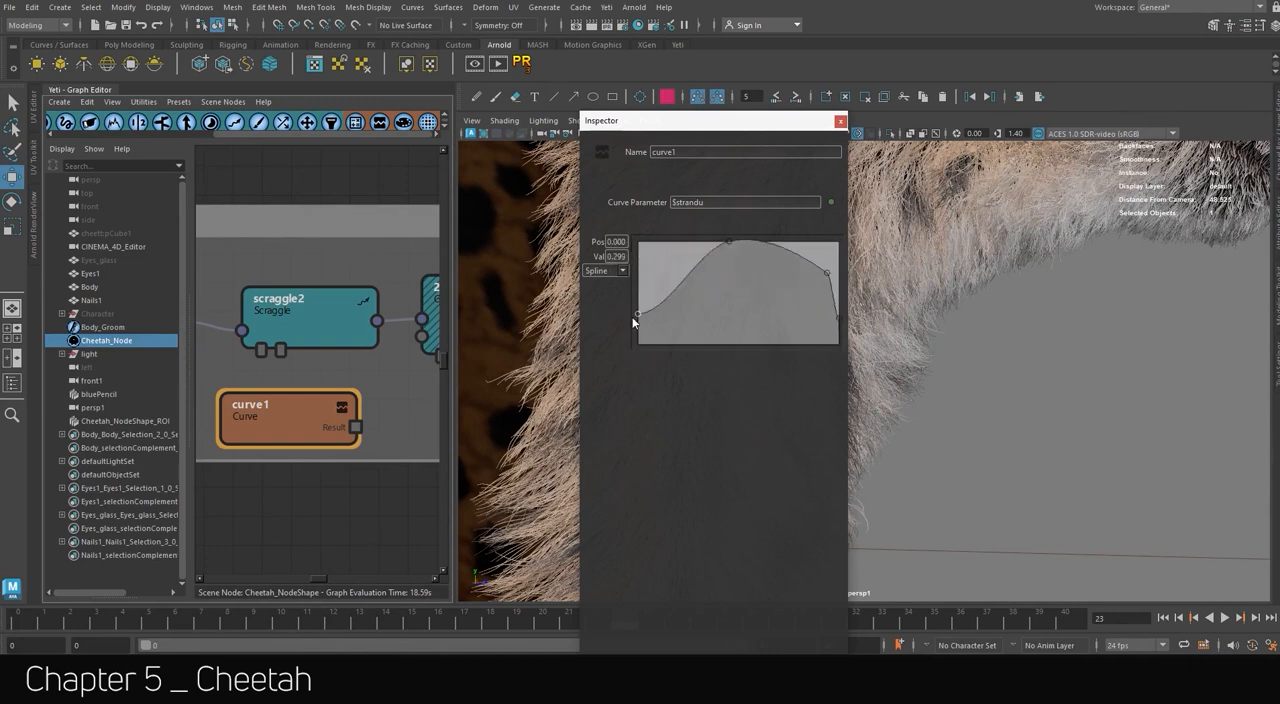
click(841, 122)
right_click(341, 327)
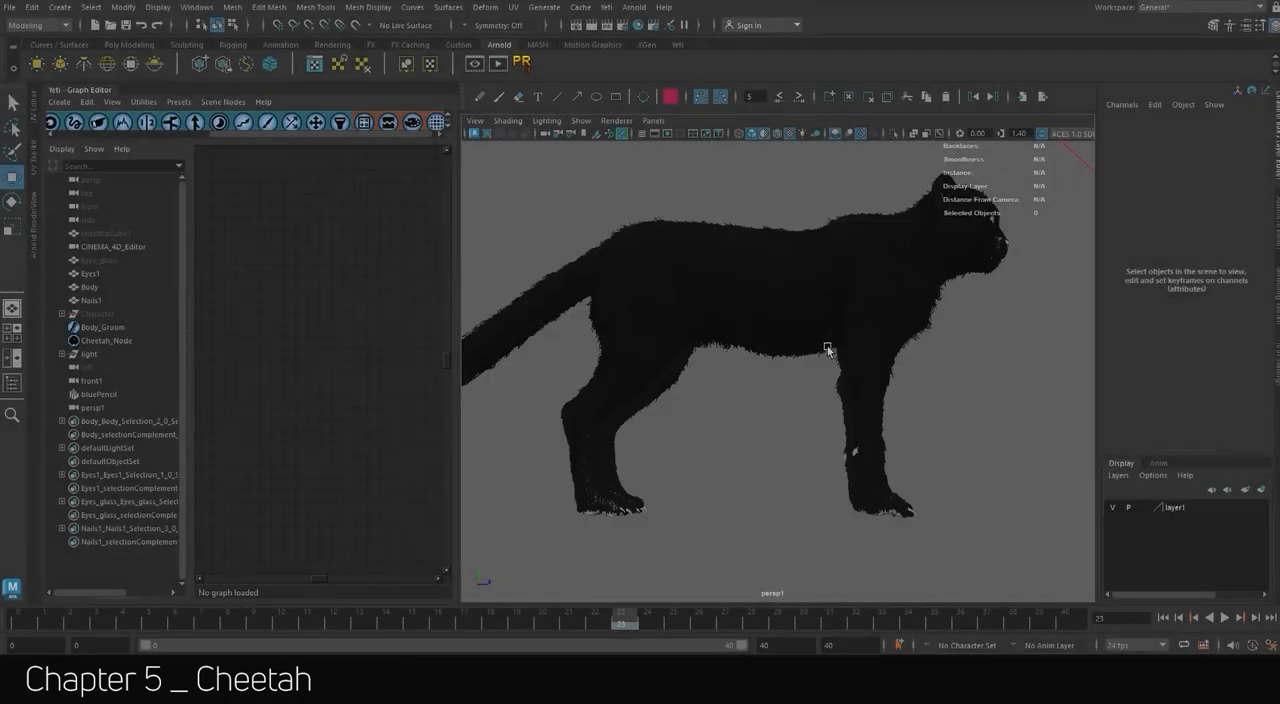
Change the viewport shading to show the textured fur and frame the whole cheetah.
scroll(836, 354, down, 3)
alt+drag(843, 357, 744, 162)
scroll(1017, 366, up, 6)
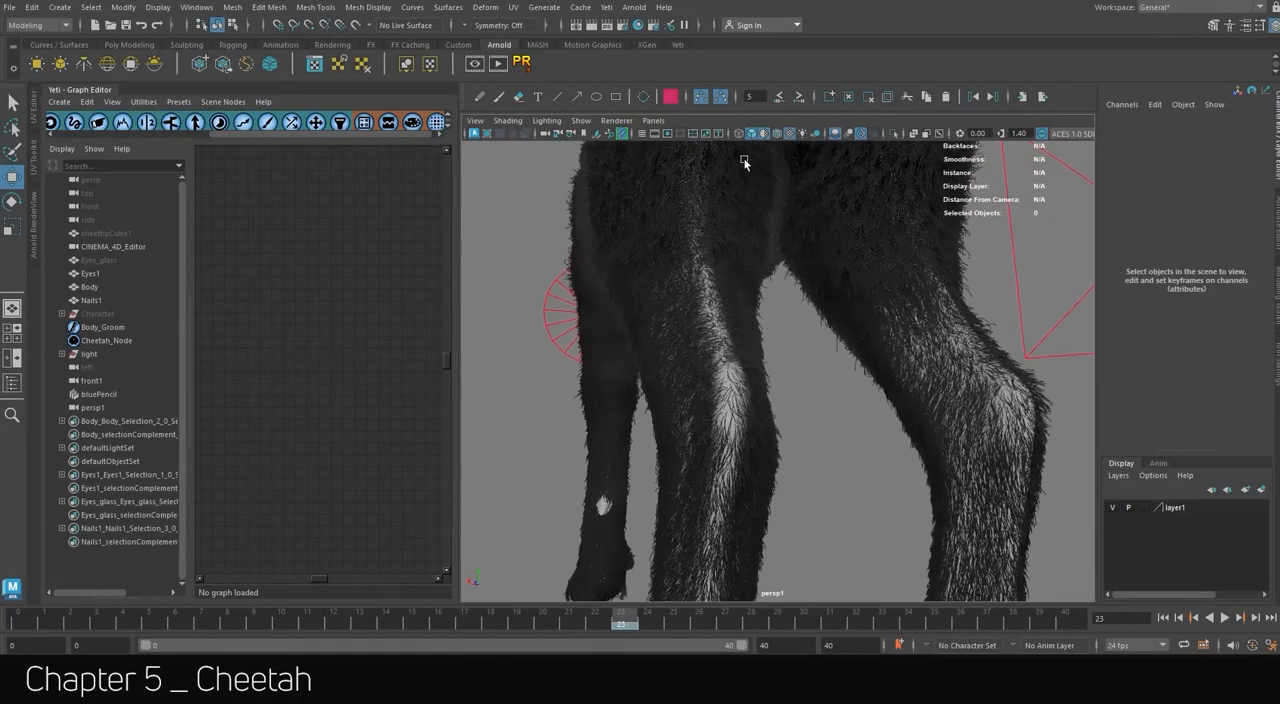
click(767, 134)
scroll(675, 352, down, 5)
mouse_move(675, 352)
alt+mouse_down()
mouse_move(876, 361)
mouse_move(962, 326)
mouse_move(785, 333)
mouse_move(770, 400)
alt+mouse_up()
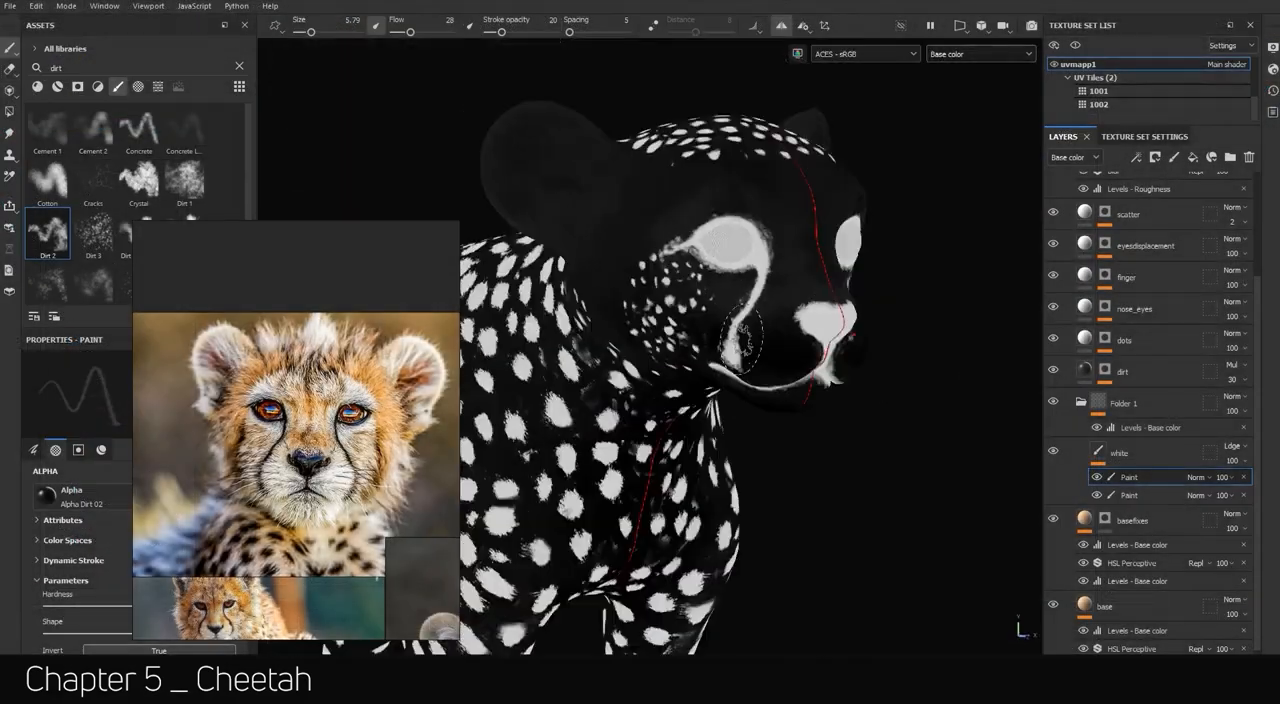
Switch to Substance 3D Painter and paint the mask around the cheetah's face with a dirt brush, following the cub reference.
scroll(742, 340, up, 4)
mouse_move(826, 271)
alt+mouse_down()
mouse_move(620, 285)
mouse_move(709, 277)
alt+mouse_up()
mouse_move(1000, 282)
alt+mouse_down()
mouse_move(877, 286)
mouse_move(943, 354)
mouse_move(829, 286)
mouse_move(823, 423)
alt+mouse_up()
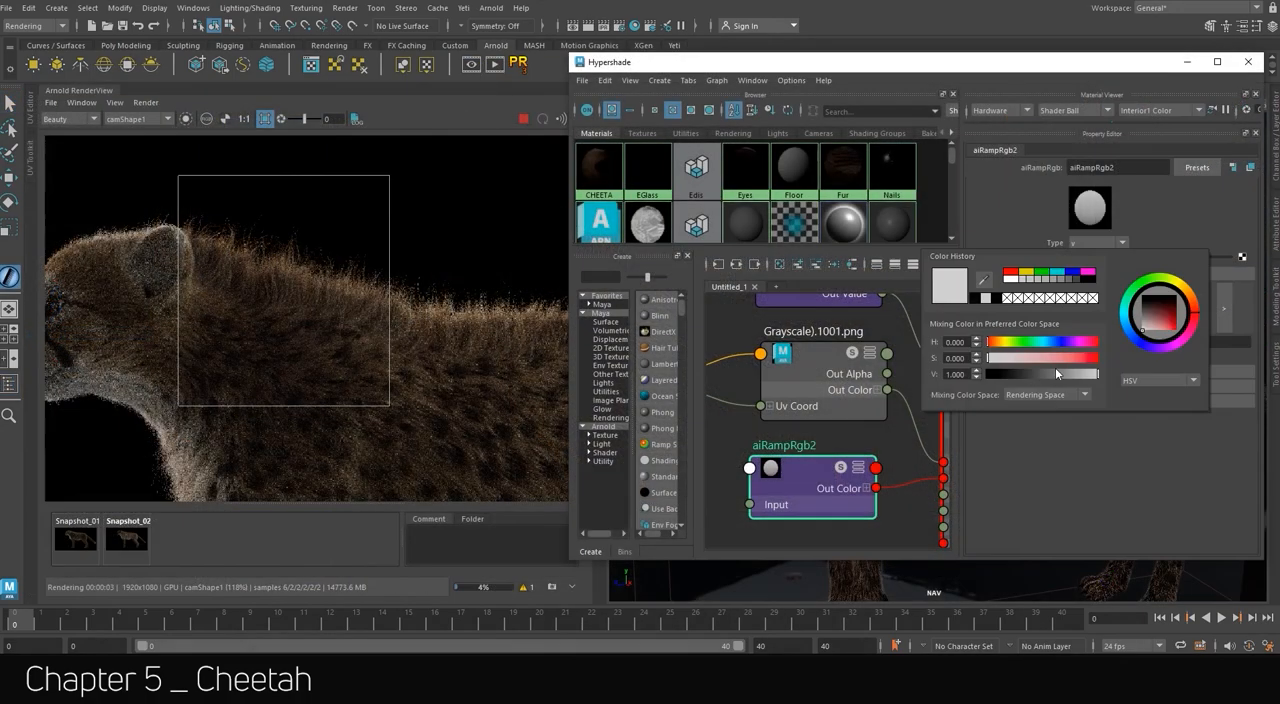
Switch to Maya and examine the crest fur along the neck and back in the Arnold render's crop region.
mouse_move(1055, 370)
mouse_down()
mouse_move(1014, 373)
mouse_move(1042, 377)
mouse_up()
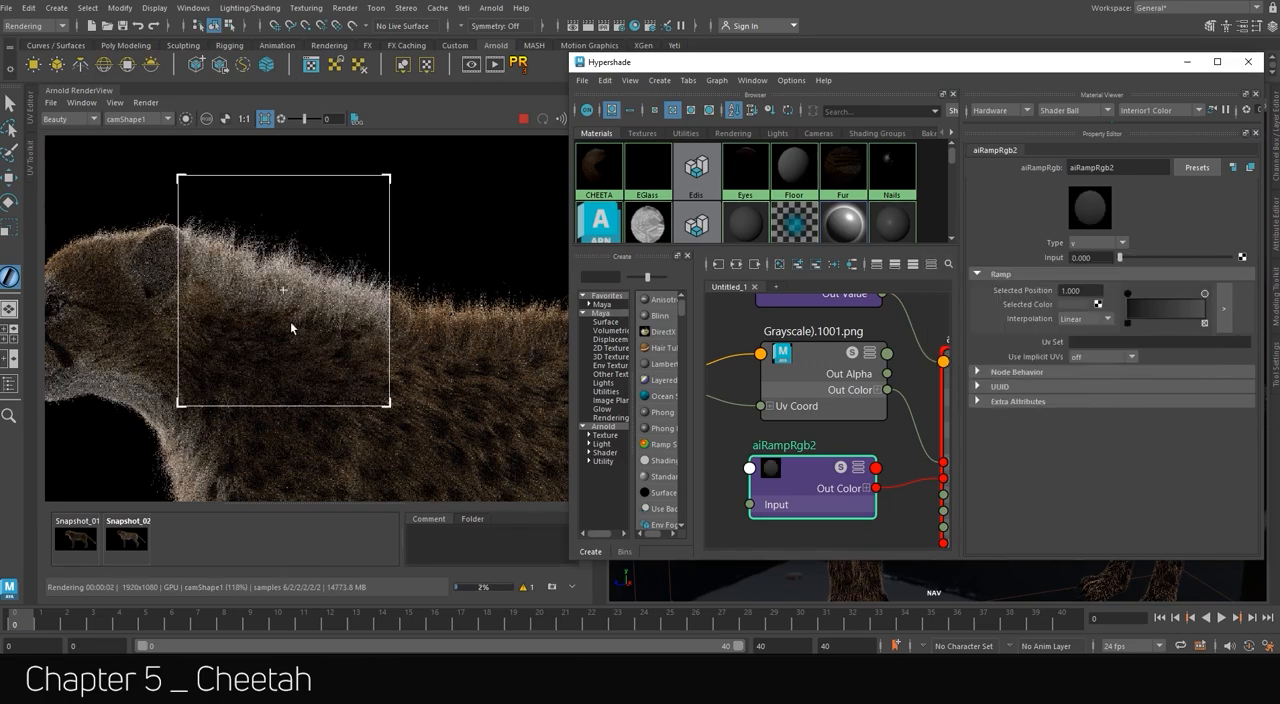
middle_drag(337, 337, 397, 268)
scroll(397, 268, down, 4)
scroll(397, 268, up, 2)
middle_drag(427, 194, 365, 242)
scroll(275, 249, up, 2)
scroll(275, 249, down, 2)
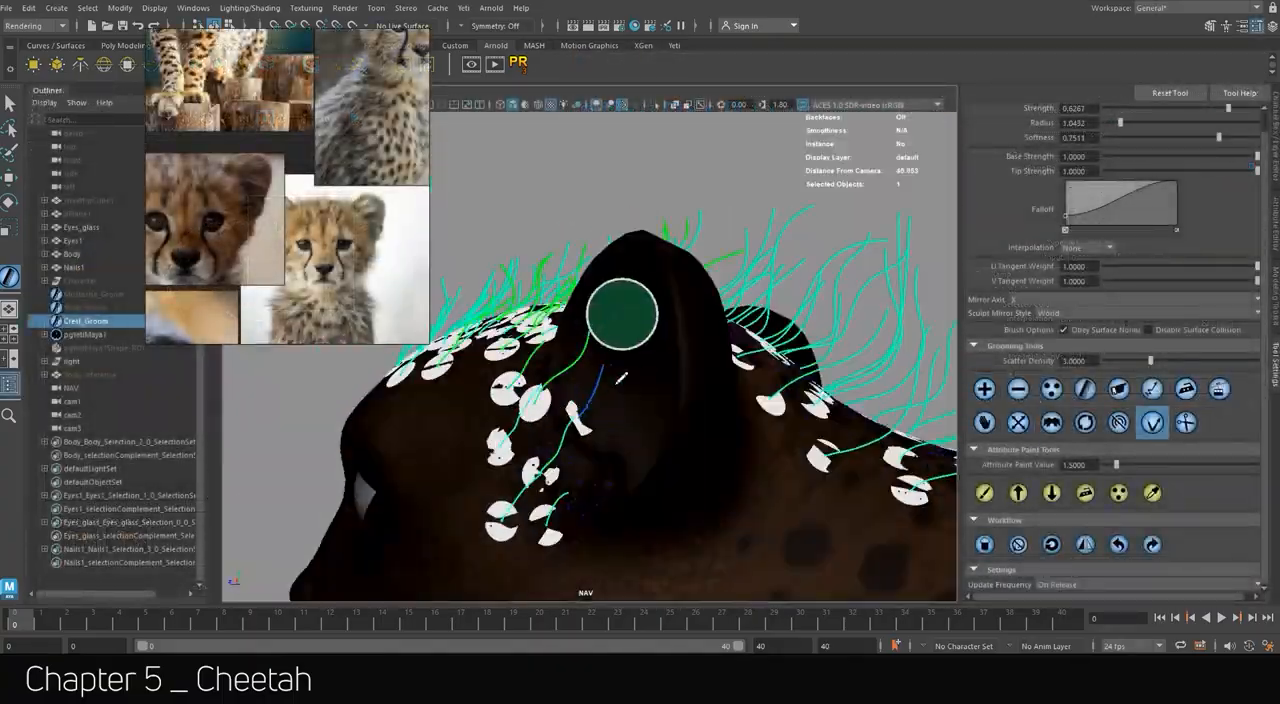
Add groom strands to Crest_Groom around the head and neck, following the cub references.
alt+drag(623, 314, 749, 500)
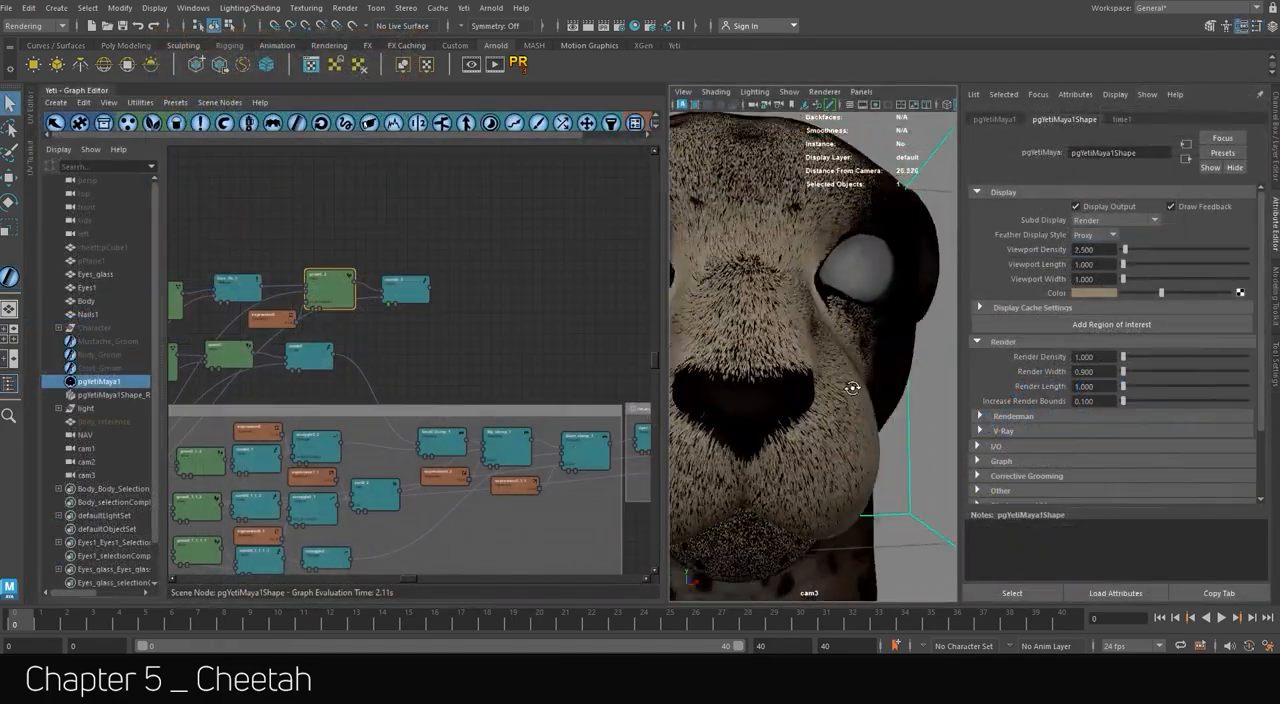
alt+drag(852, 388, 880, 312)
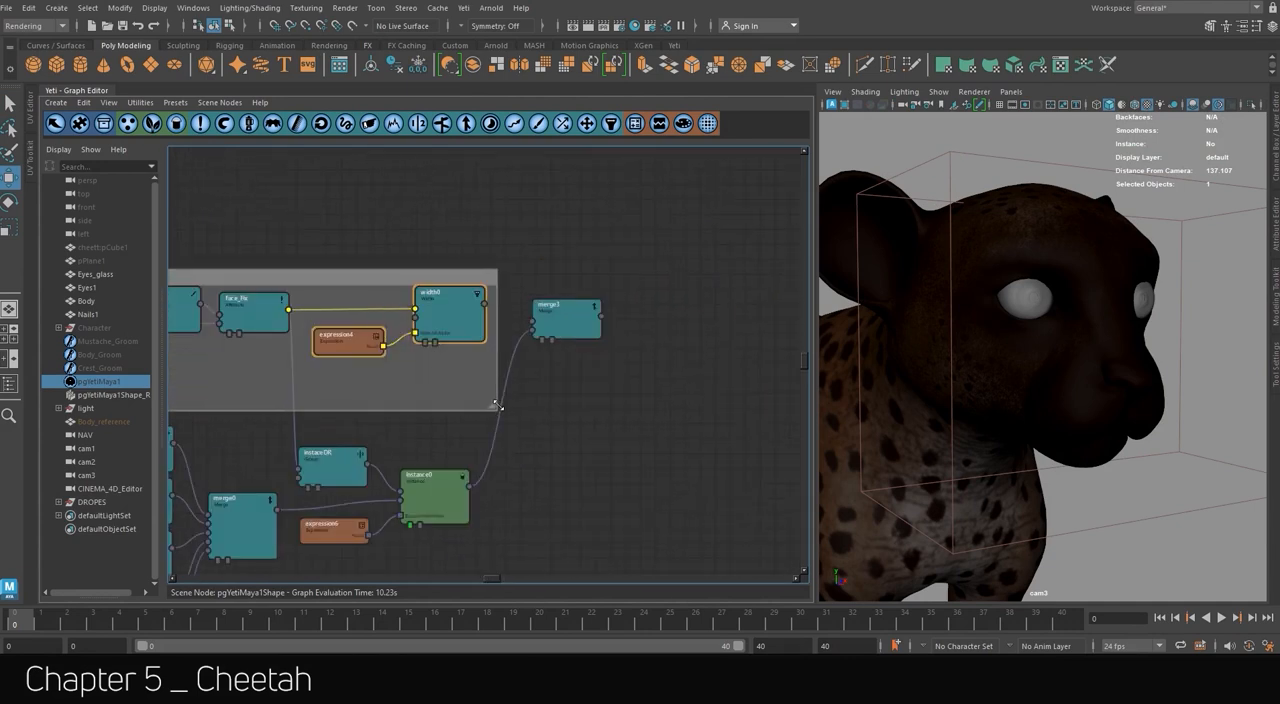
Select the merge3 node in the pgYetiMaya1 graph.
click(541, 340)
scroll(1172, 372, up, 10)
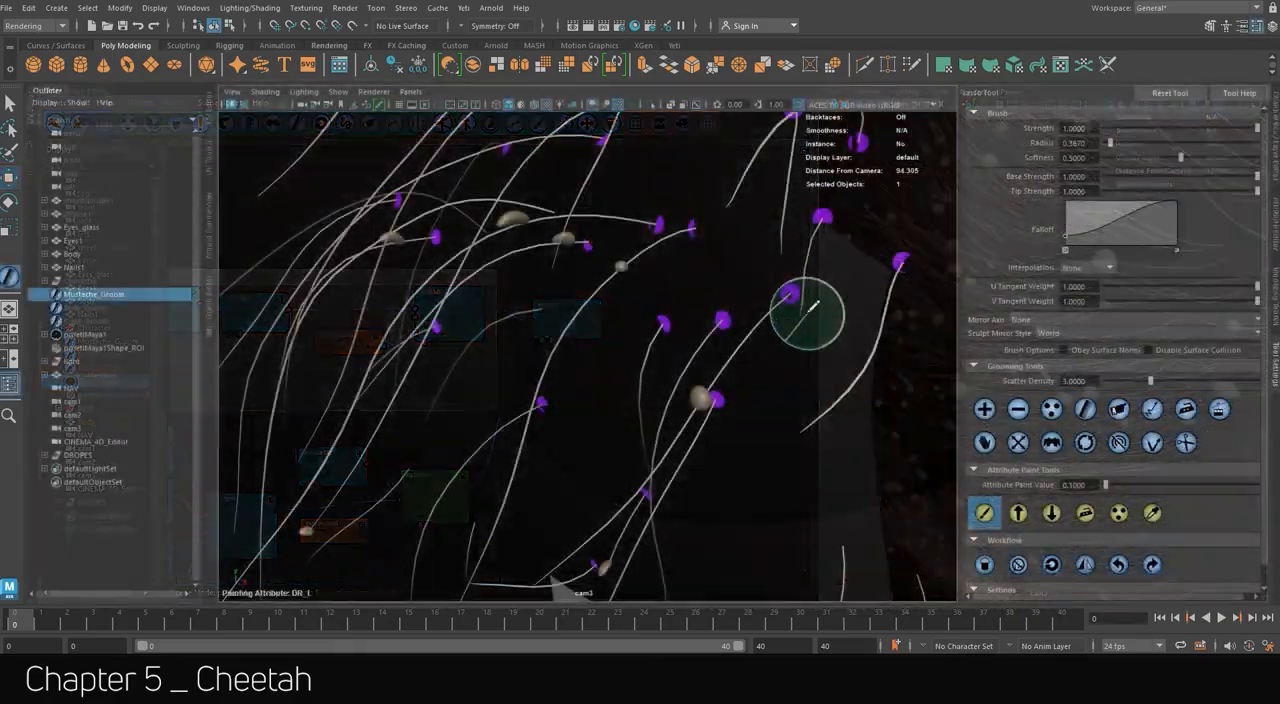
Set the attribute paint value to 0.2 and paint DR_L on the Mustache_Groom whisker strands.
double_click(1083, 484)
text(0.2)
key(Return)
click(794, 305)
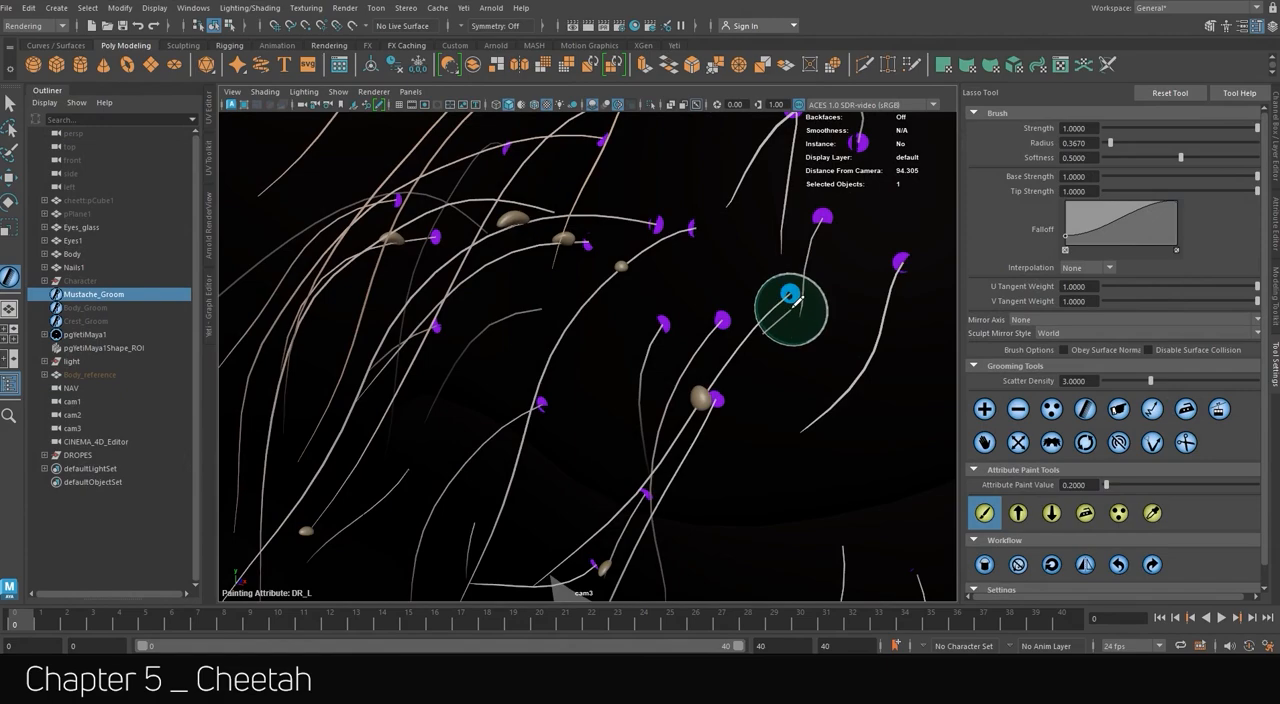
alt+drag(790, 297, 938, 408)
alt+drag(800, 295, 423, 297)
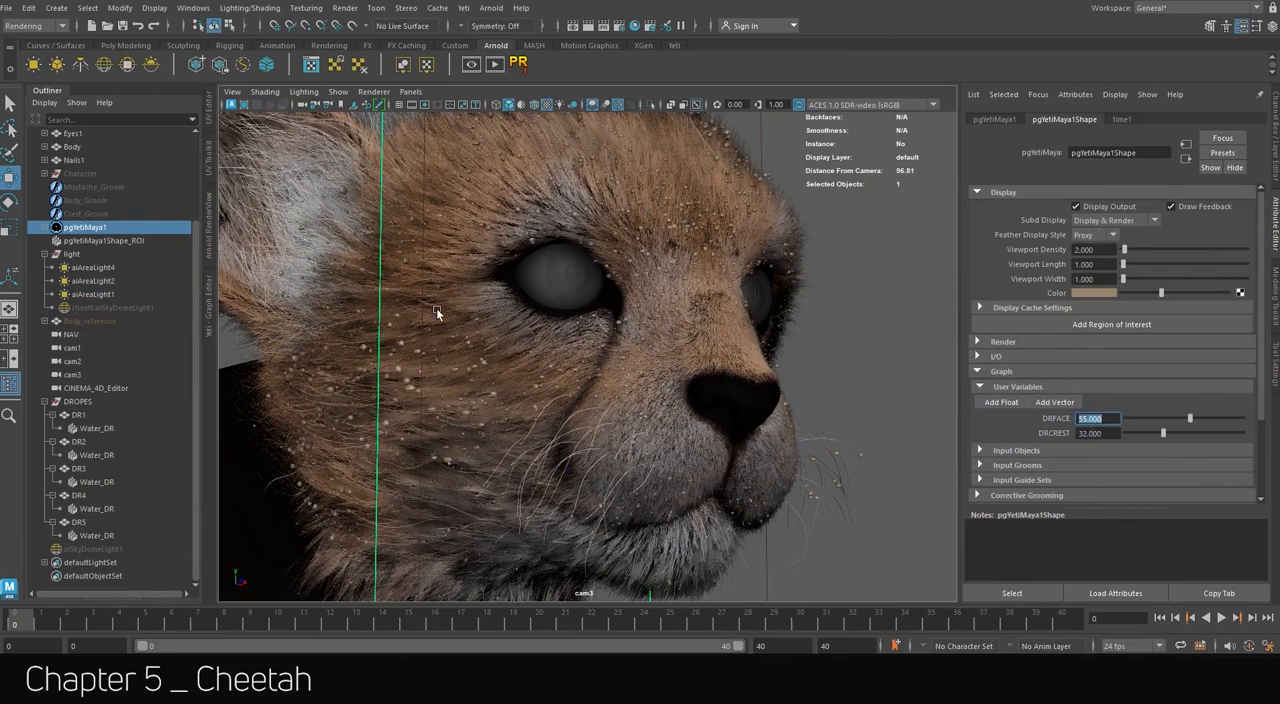
Examine the water droplets scattered over the fur on the cheetah's face.
scroll(580, 342, down, 2)
click(558, 353)
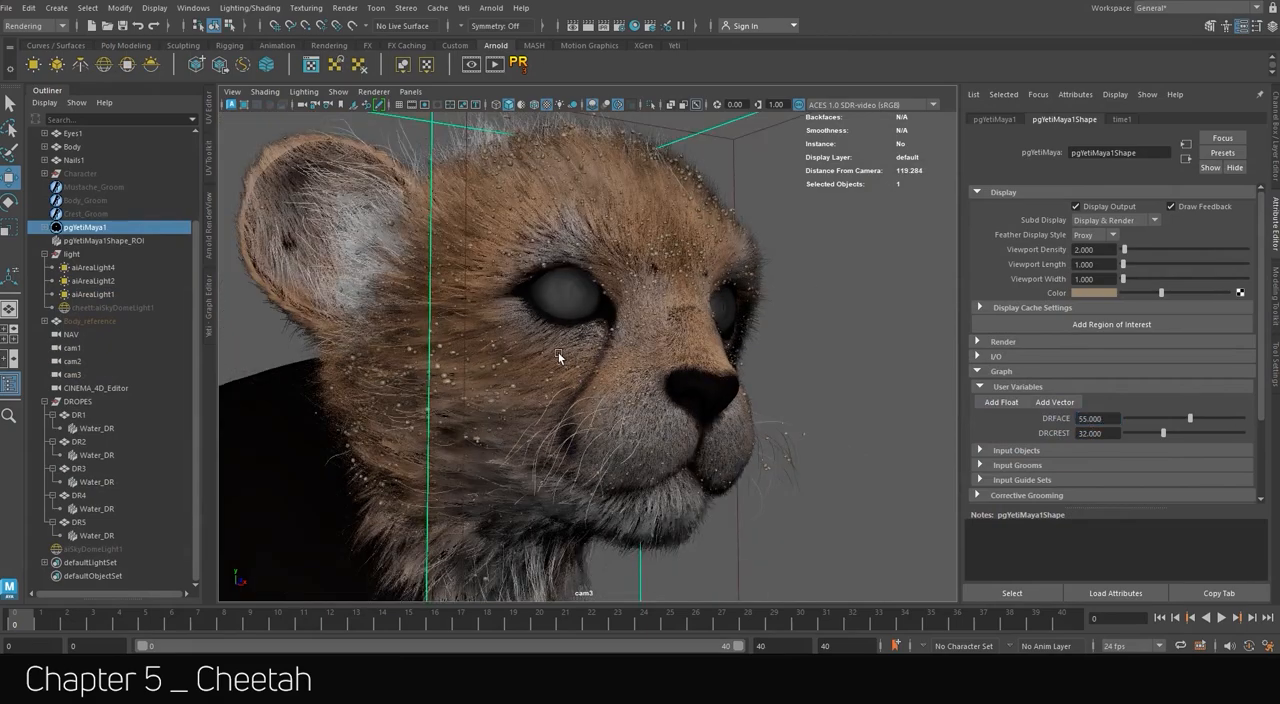
alt+drag(558, 356, 594, 346)
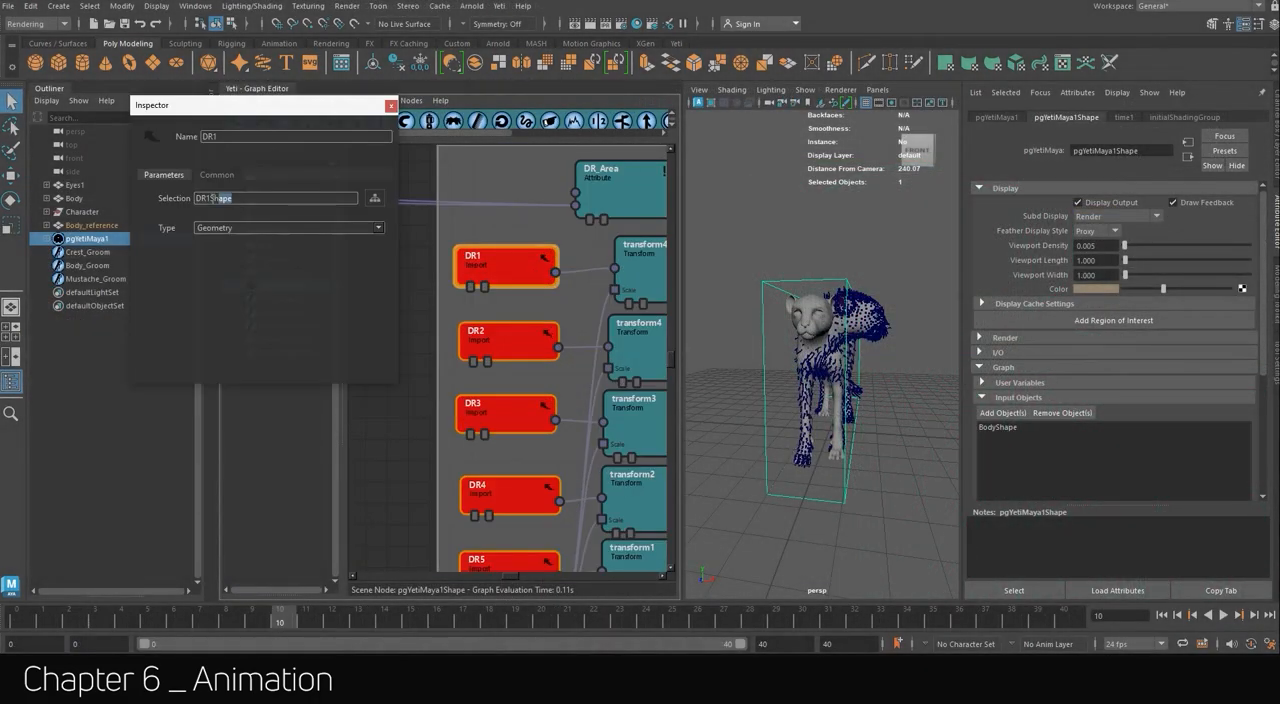
Import the DROPES group of droplet objects into the animation scene.
click(7, 5)
click(43, 154)
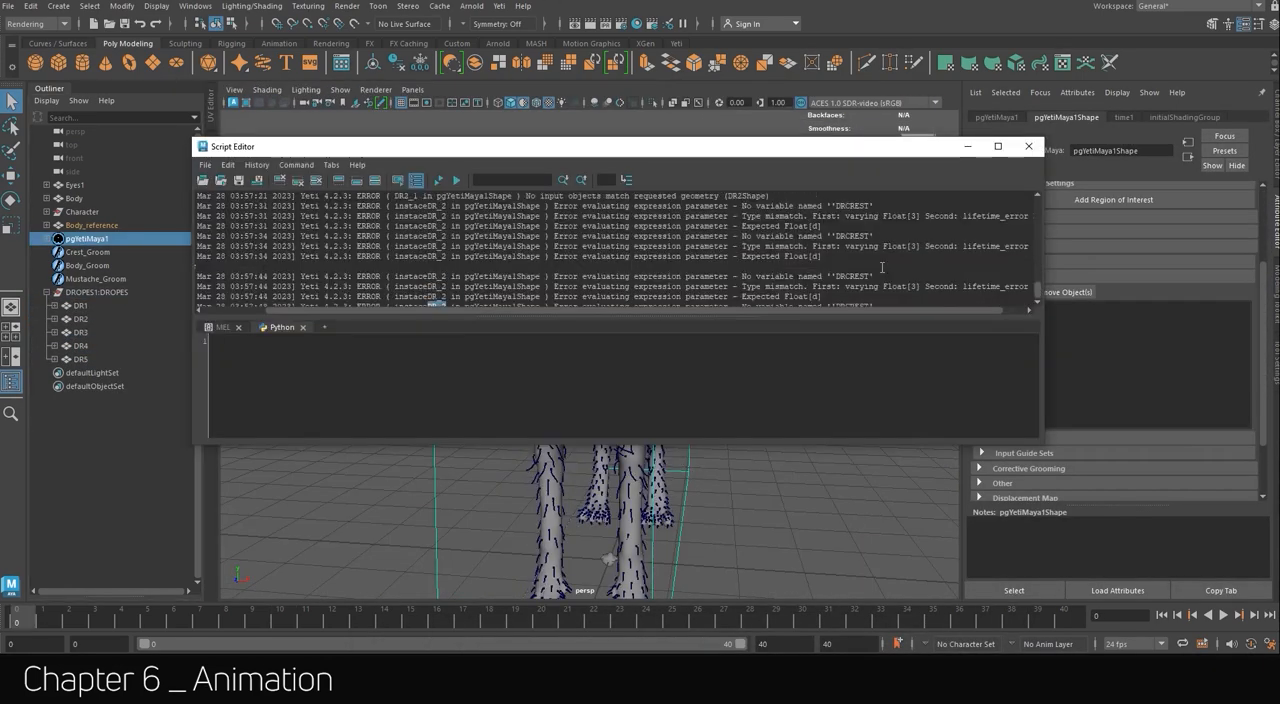
Take the missing variable name from the Script Editor errors and add DRCREST as a user float on pgYetiMaya1Shape.
drag(836, 276, 851, 275)
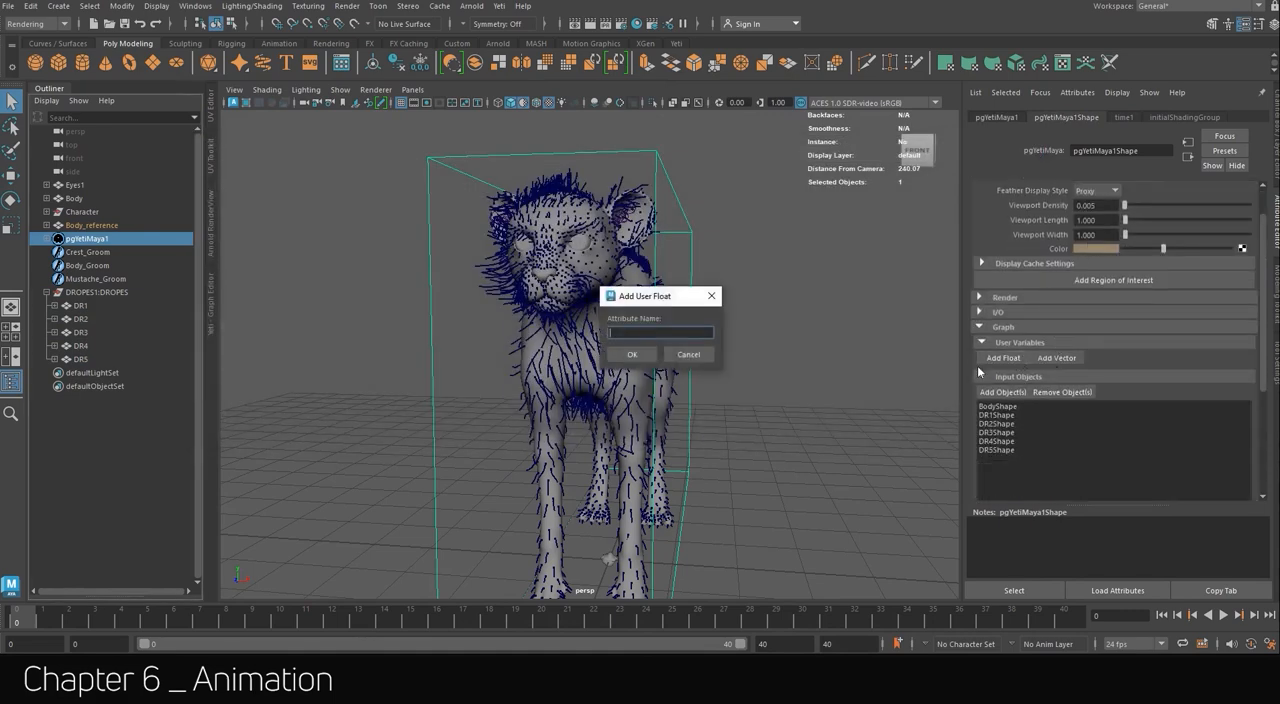
click(639, 350)
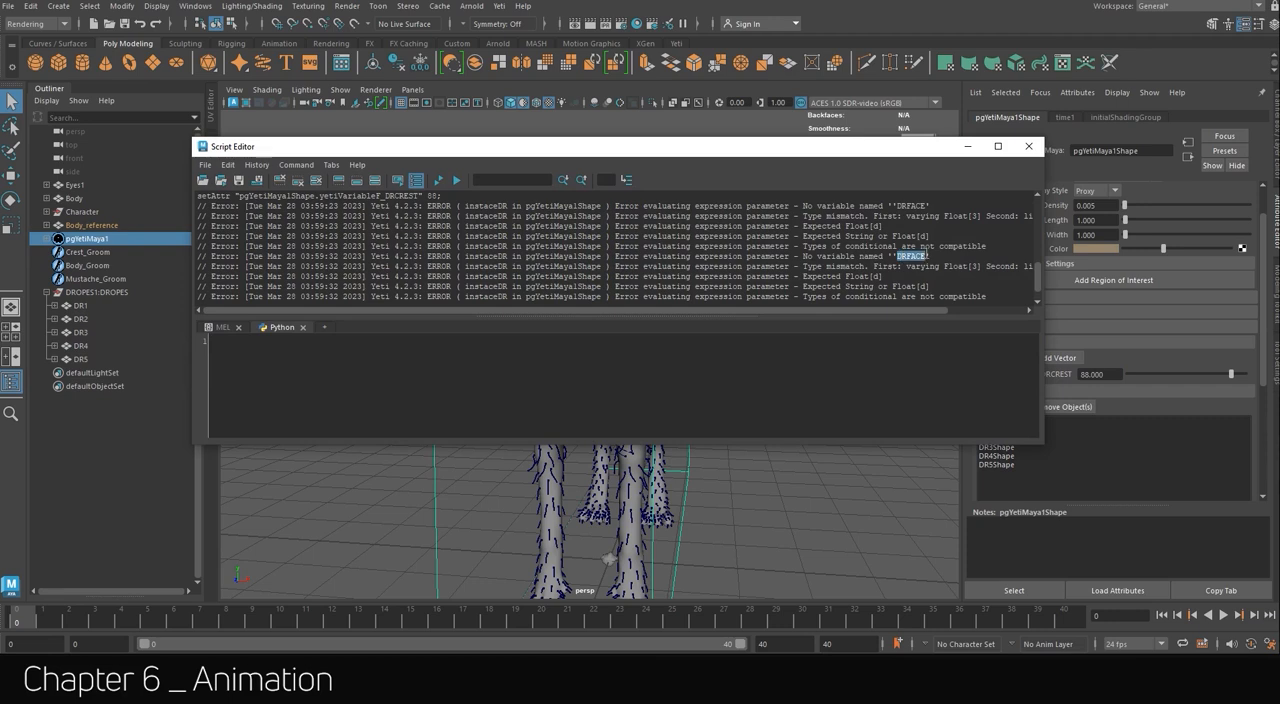
Close the Script Editor and add a user float for the missing DRFACE variable on pgYetiMaya1Shape.
click(1033, 149)
click(1002, 358)
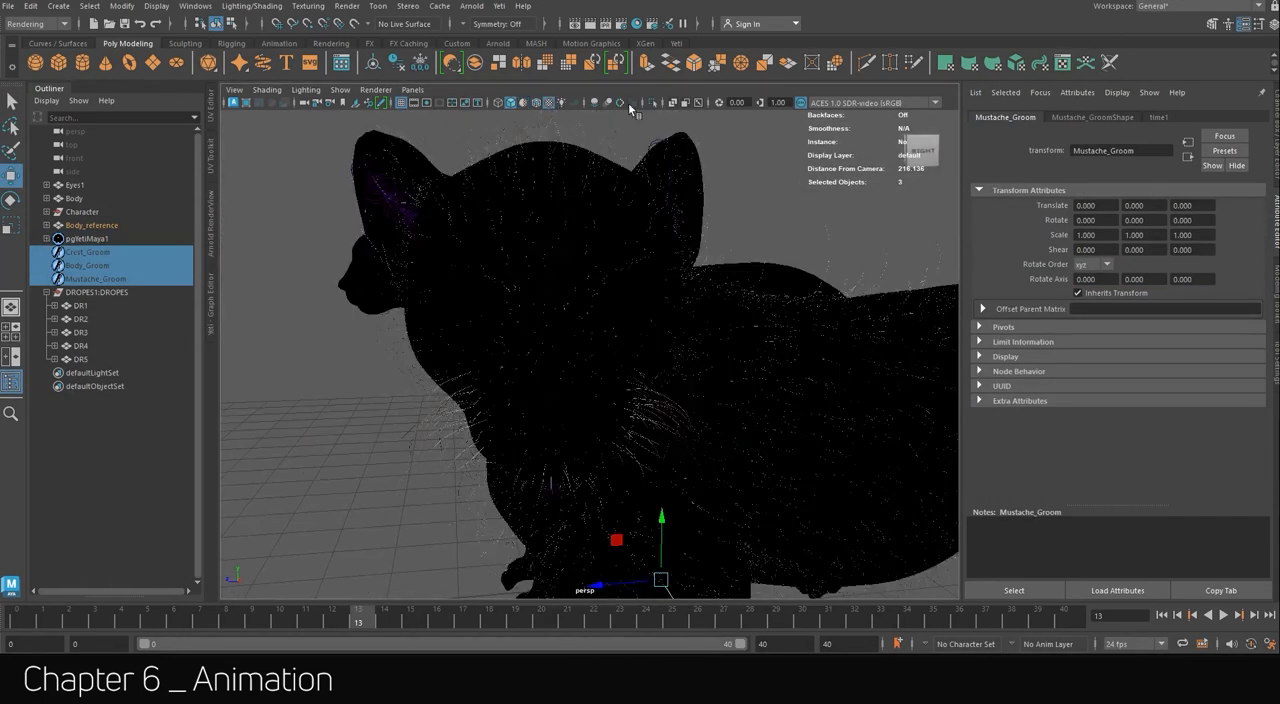
Examine the crest, body and mustache grooms on the posed cheetah at frame 13.
alt+drag(560, 200, 560, 230)
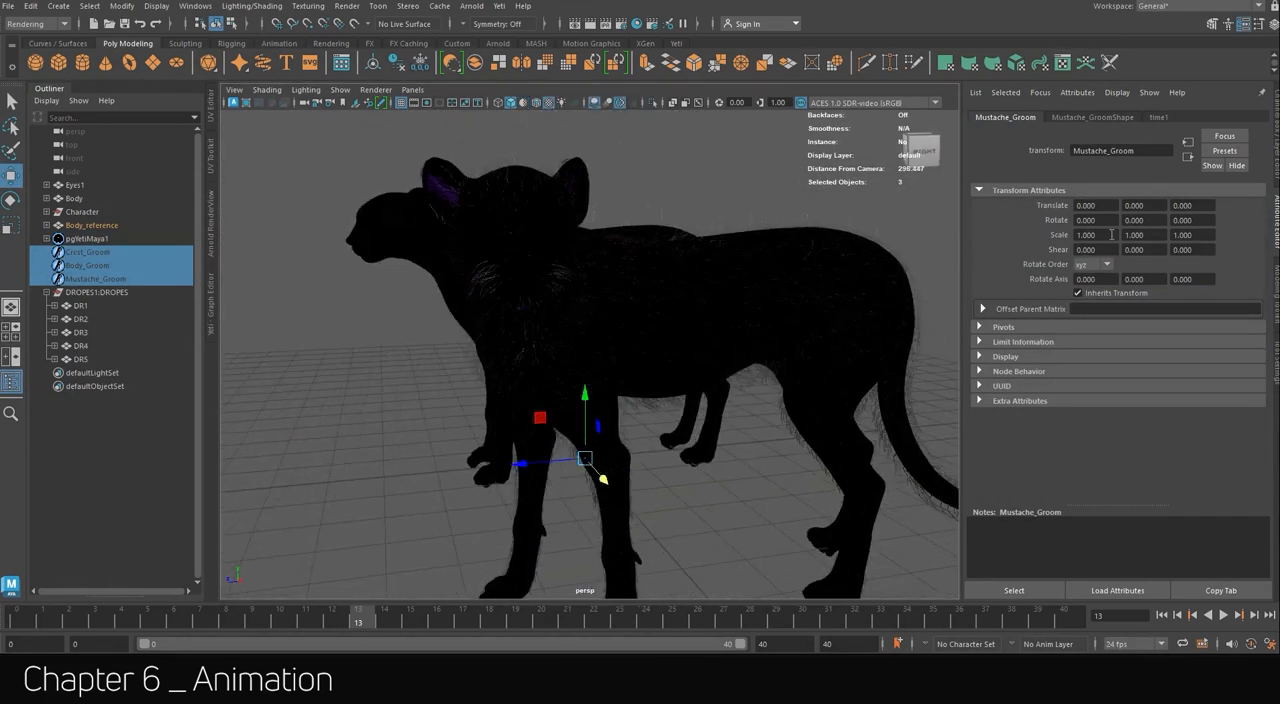
click(840, 262)
click(1066, 117)
click(1084, 205)
alt+drag(762, 488, 682, 478)
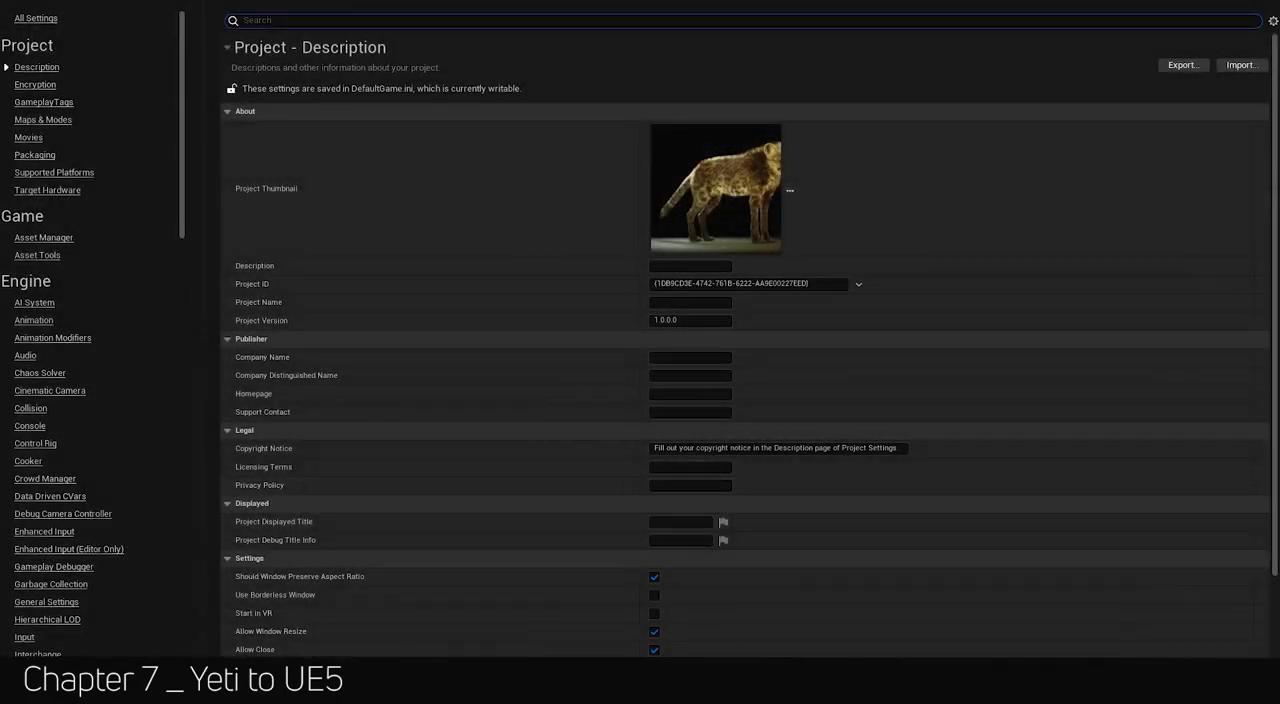
Switch to Unreal Engine and search the project settings for virtual texture and skin options, and the plugin list for groom.
text(virtual)
scroll(745, 345, down, 1)
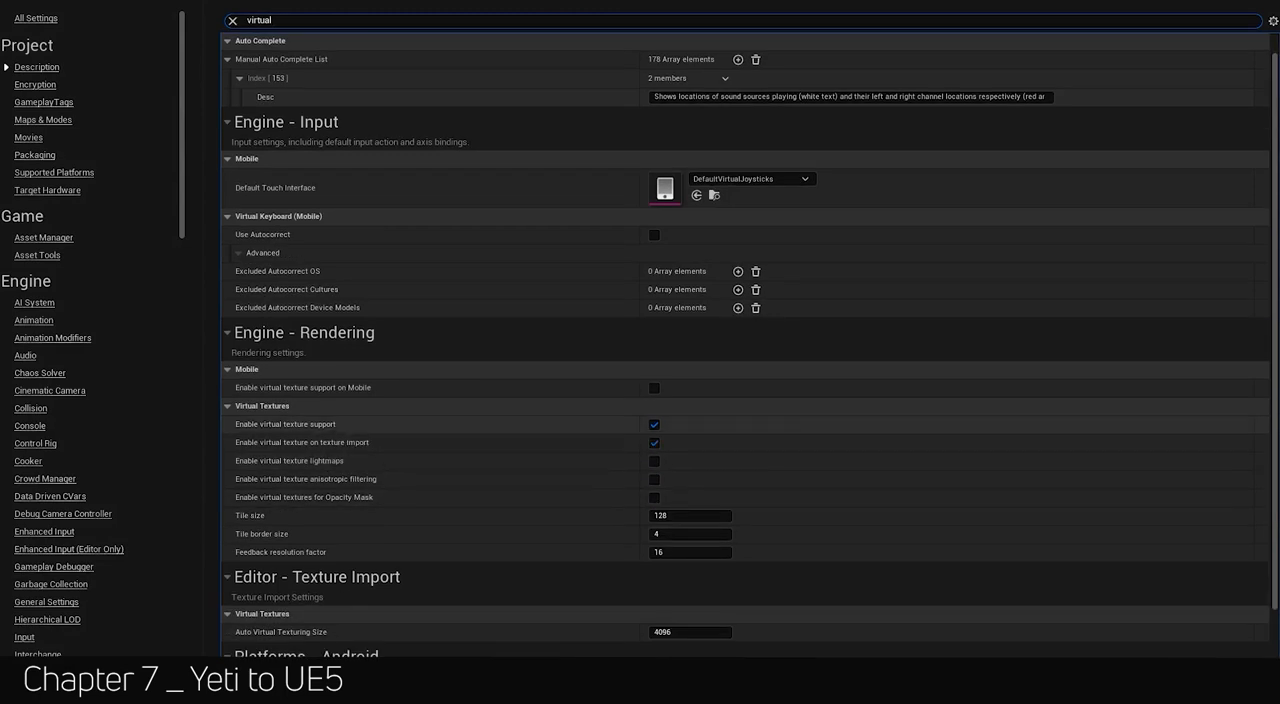
text(skin)
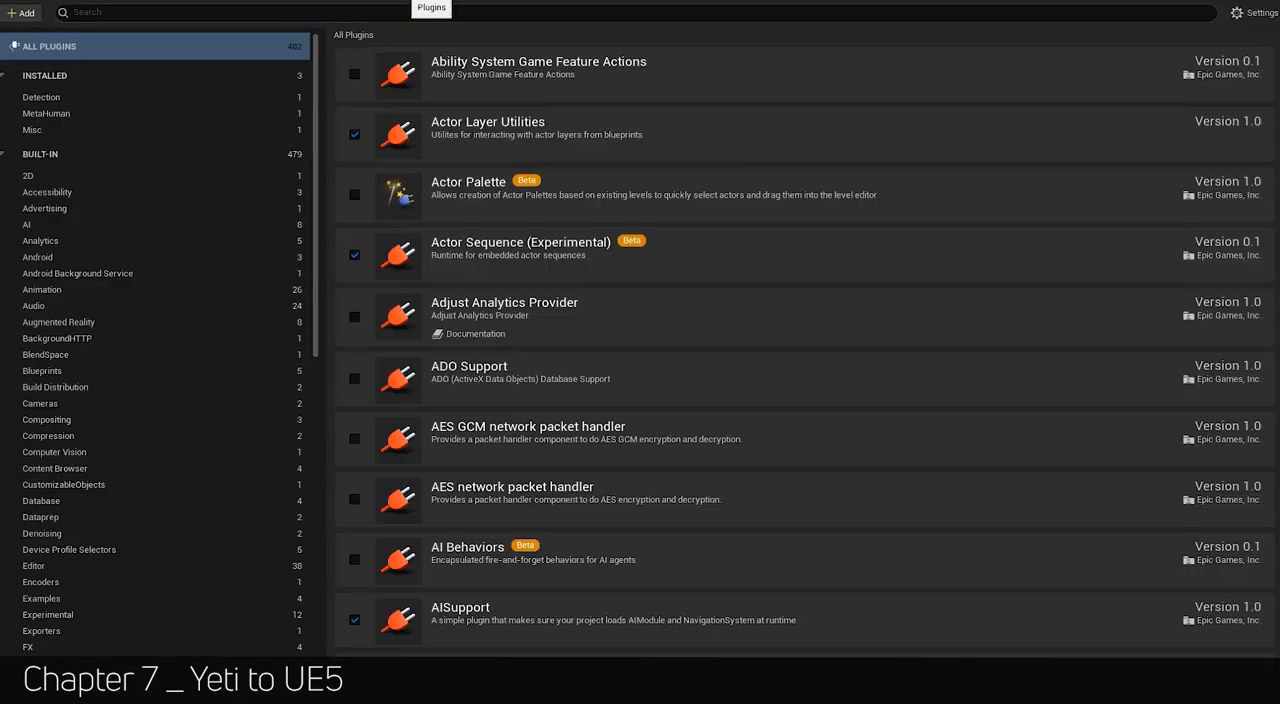
text(oom)
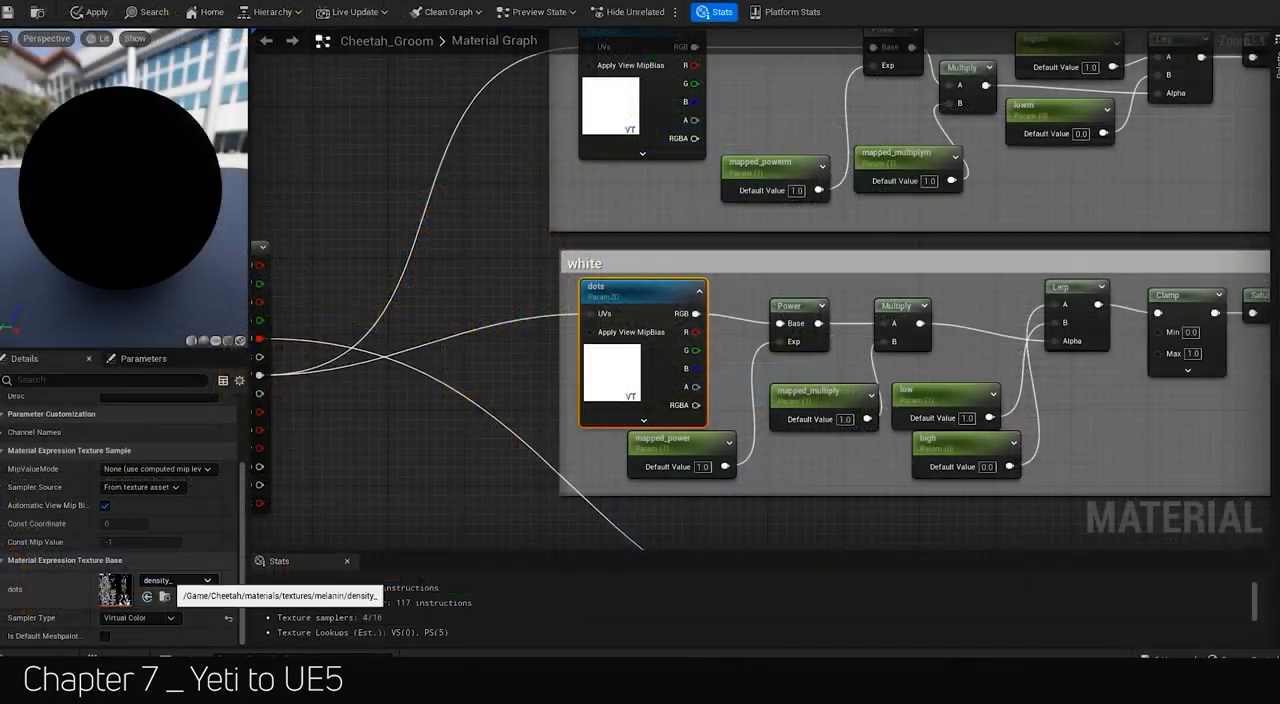
Open the density_ texture assigned to the dots sampler in the Cheetah_Groom material and examine its full image.
click(175, 580)
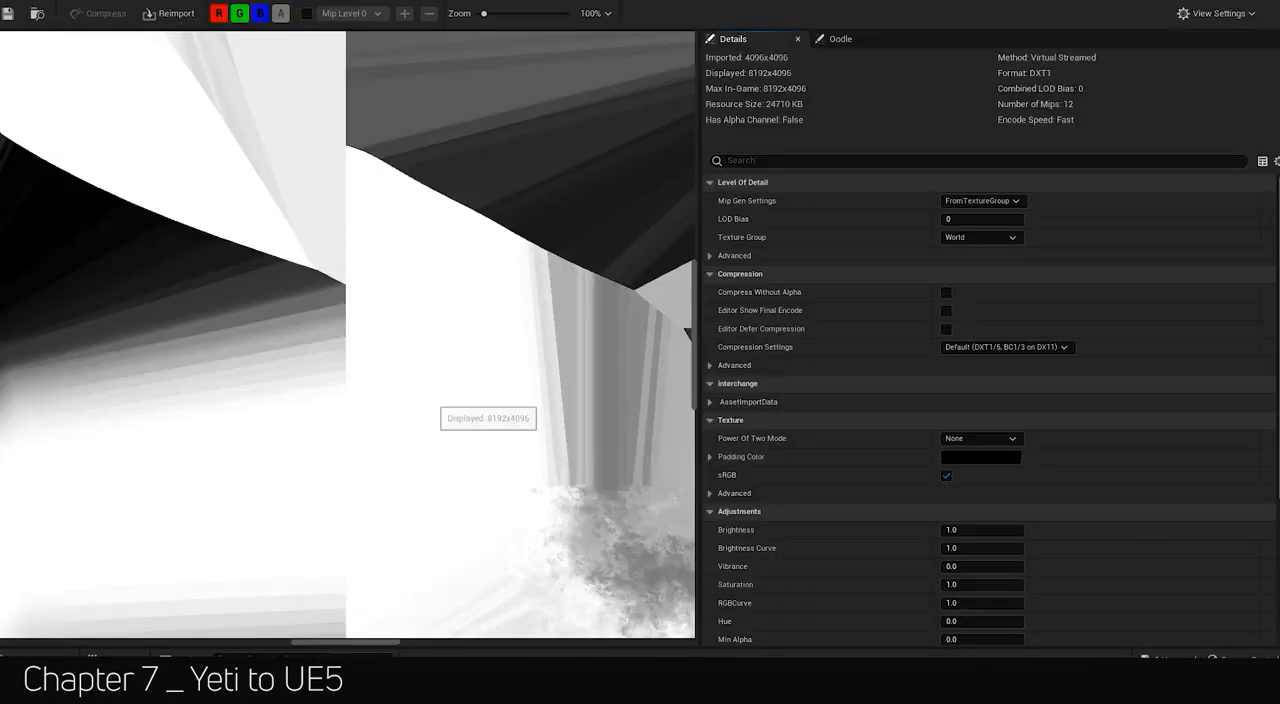
scroll(447, 382, down, 3)
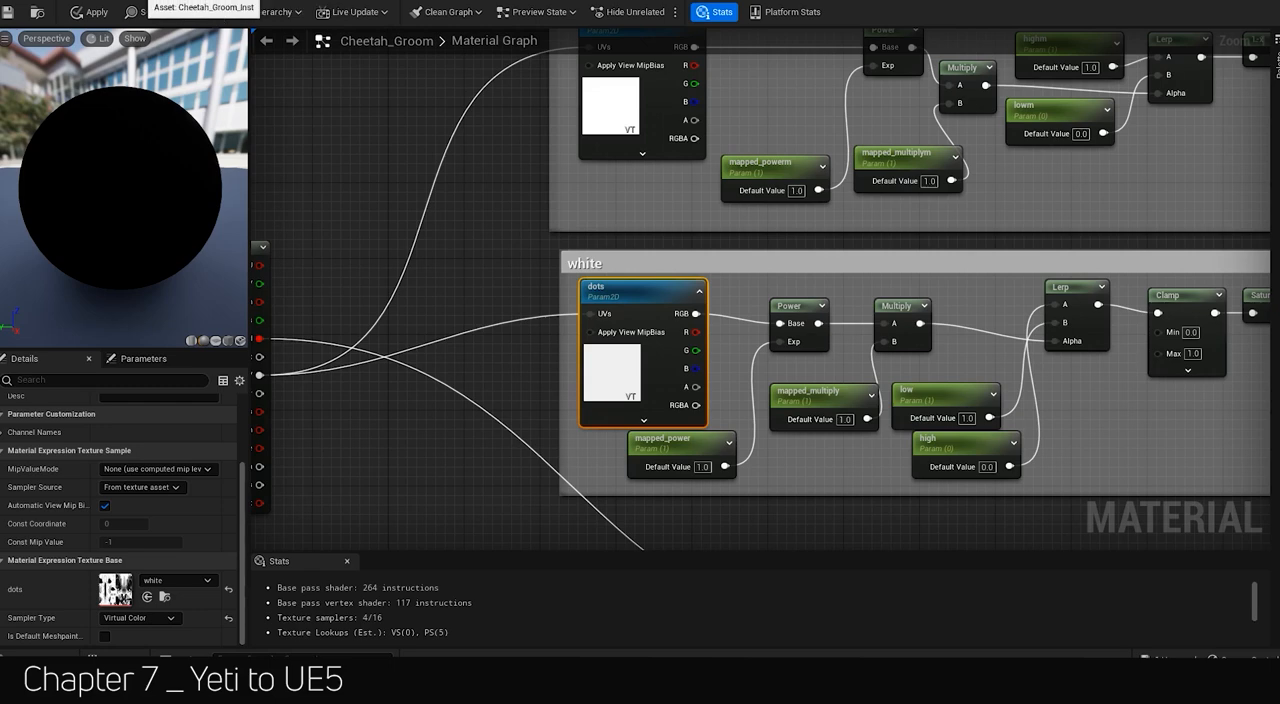
scroll(432, 291, down, 1)
Examine the Dots and white node groups of the Cheetah_Groom material, selecting the Power node fed by the whites texture.
click(818, 76)
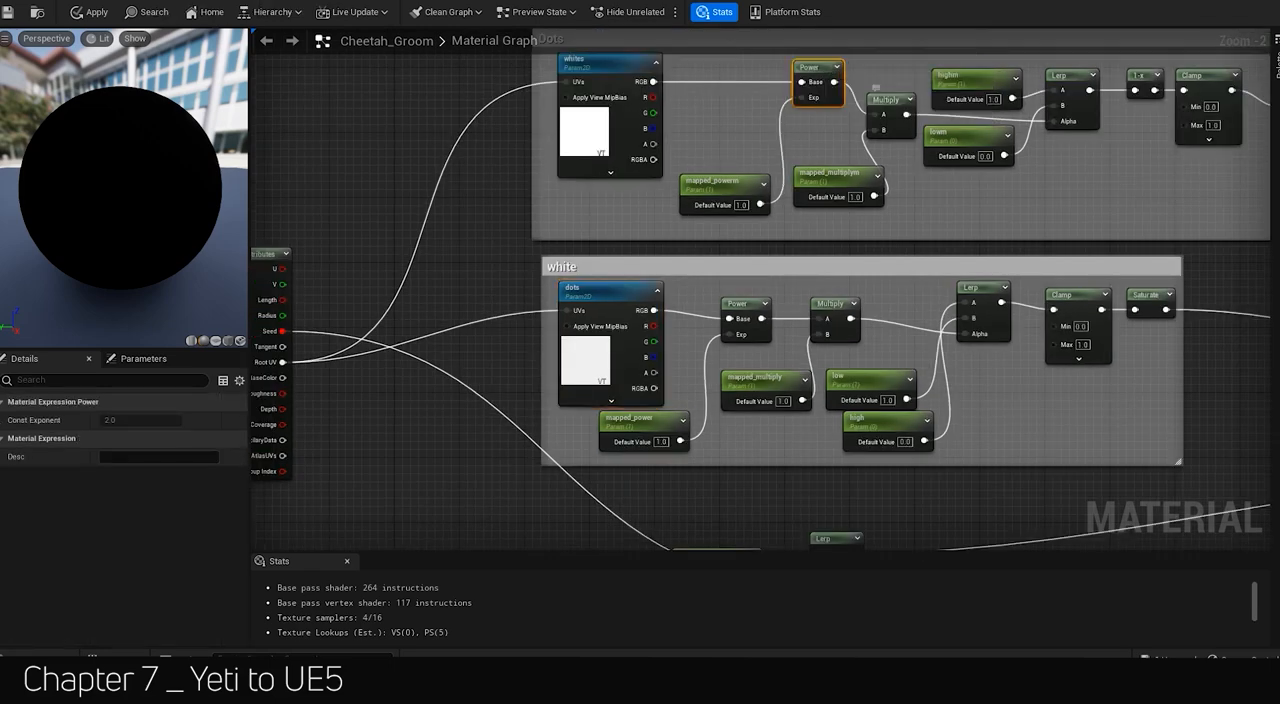
scroll(441, 160, down, 1)
scroll(1240, 107, up, 1)
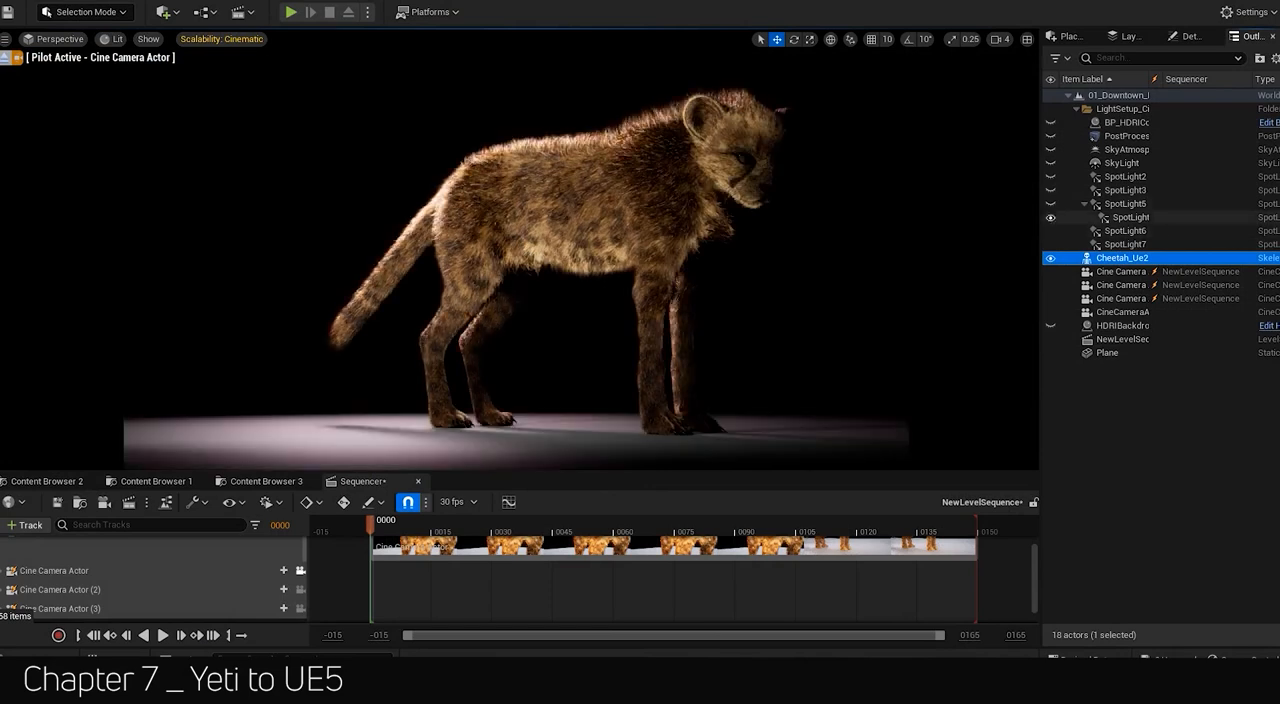
Unhide the post-process, sky and spotlight actors in the light setup folder, including SpotLight5.
click(1050, 136)
click(1050, 123)
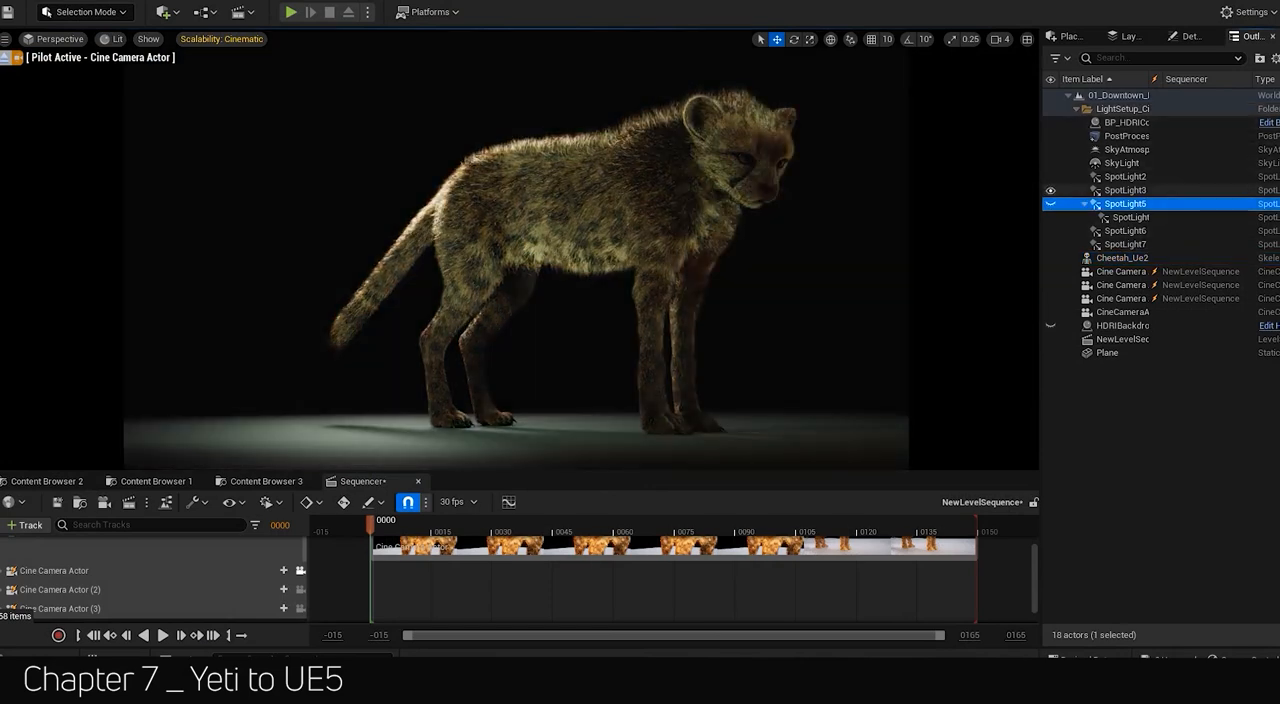
click(1050, 203)
Enlarge the Sequencer area and turn on the FPS display in the viewport.
drag(640, 473, 640, 419)
click(6, 40)
click(62, 118)
View the lit cheetah through Cine Camera Actor (2) and Cine Camera Actor (3).
click(300, 571)
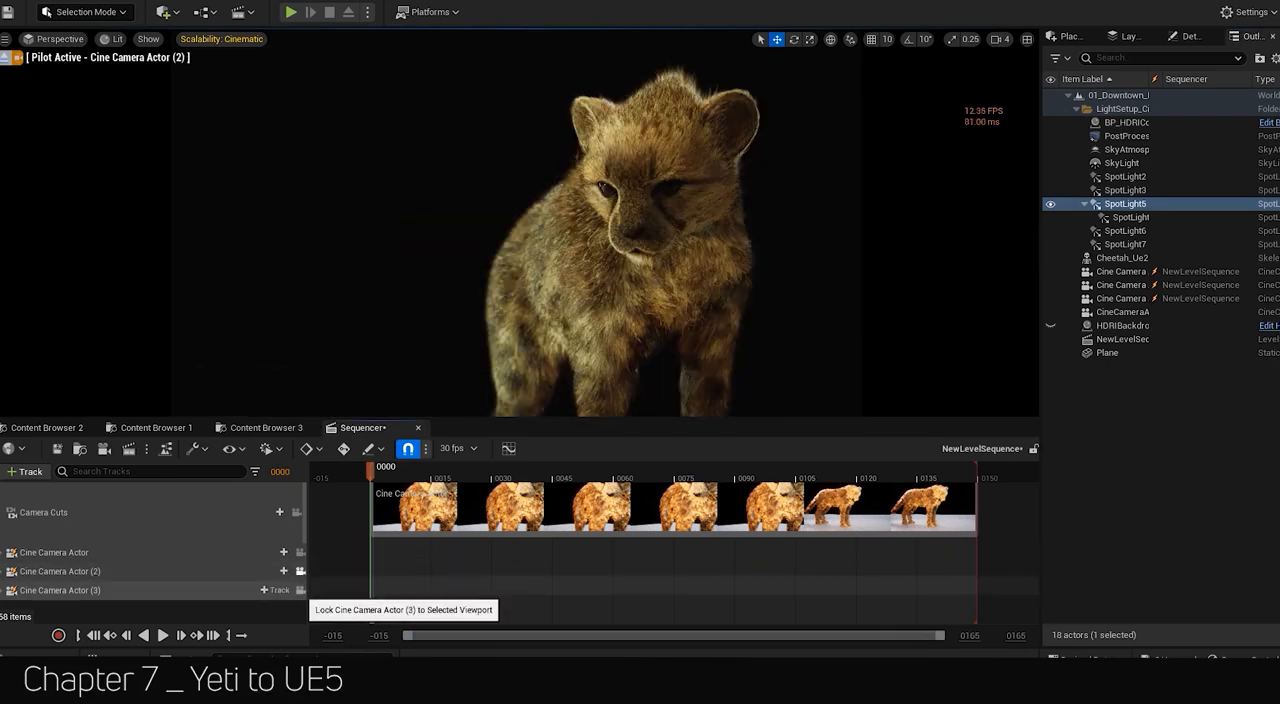
click(300, 590)
click(6, 40)
click(6, 40)
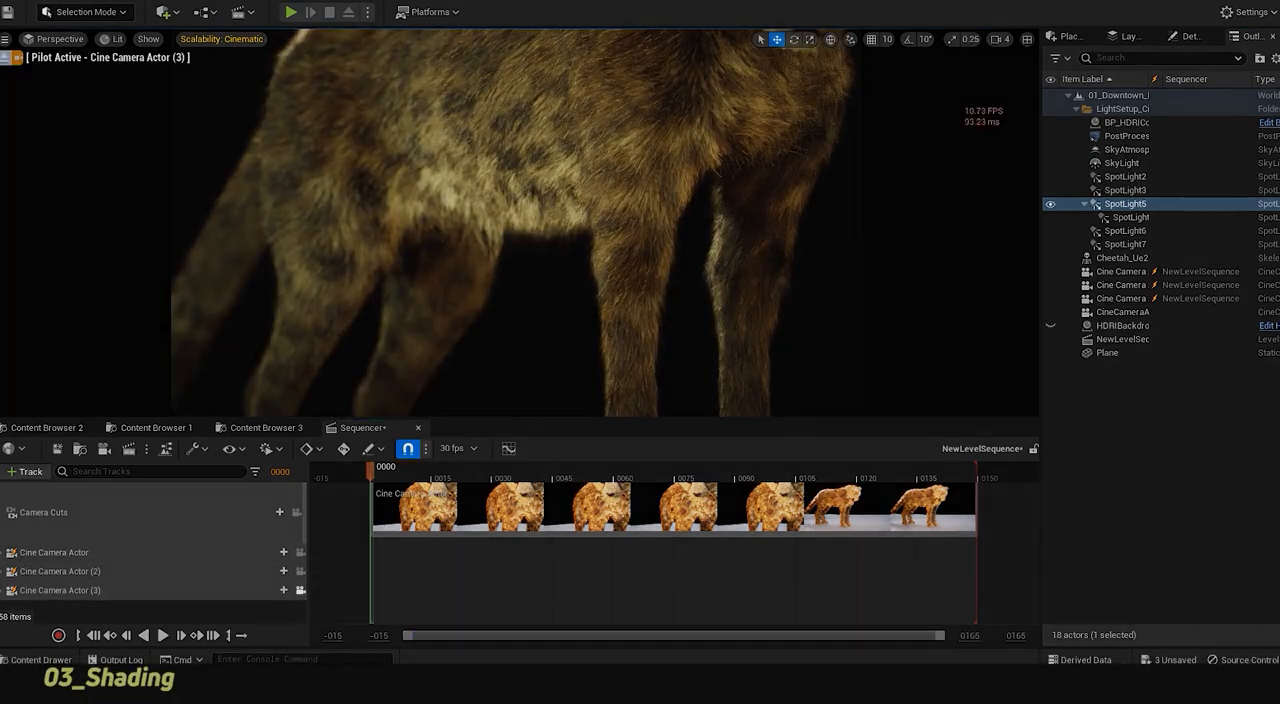